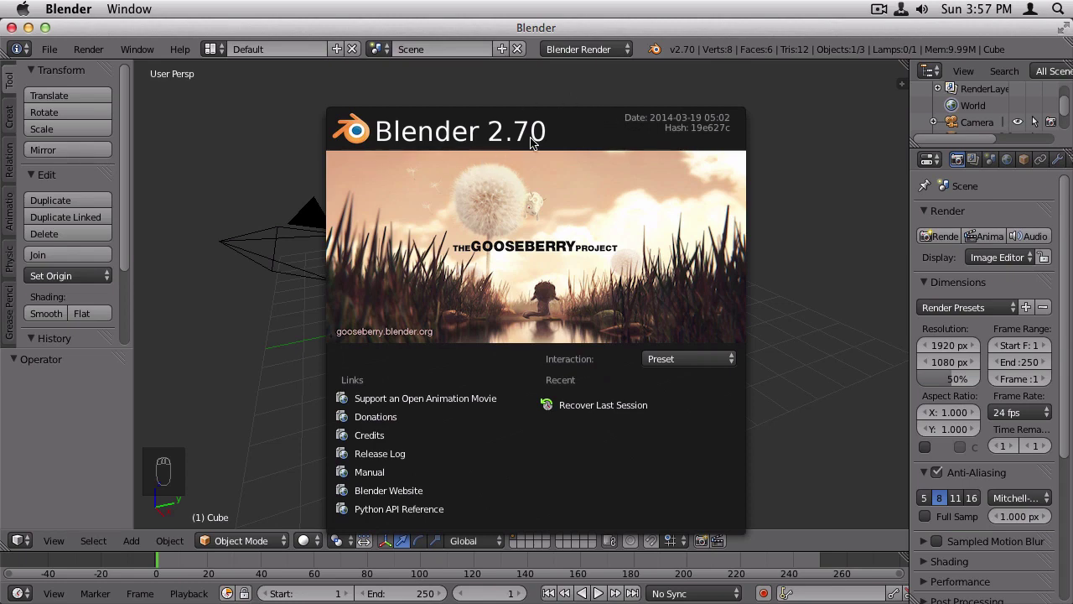
# Step: Close the splash screen, orbit the default scene and select the camera
pyautogui.click(259, 200)
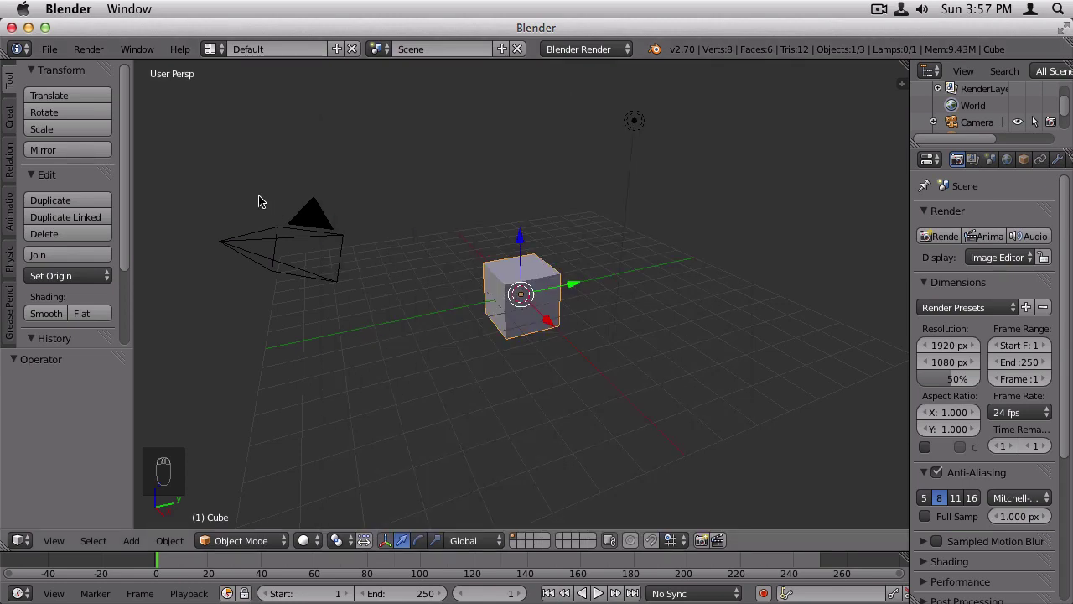
pyautogui.moveTo(547, 303); pyautogui.dragTo(625, 319, button='middle')
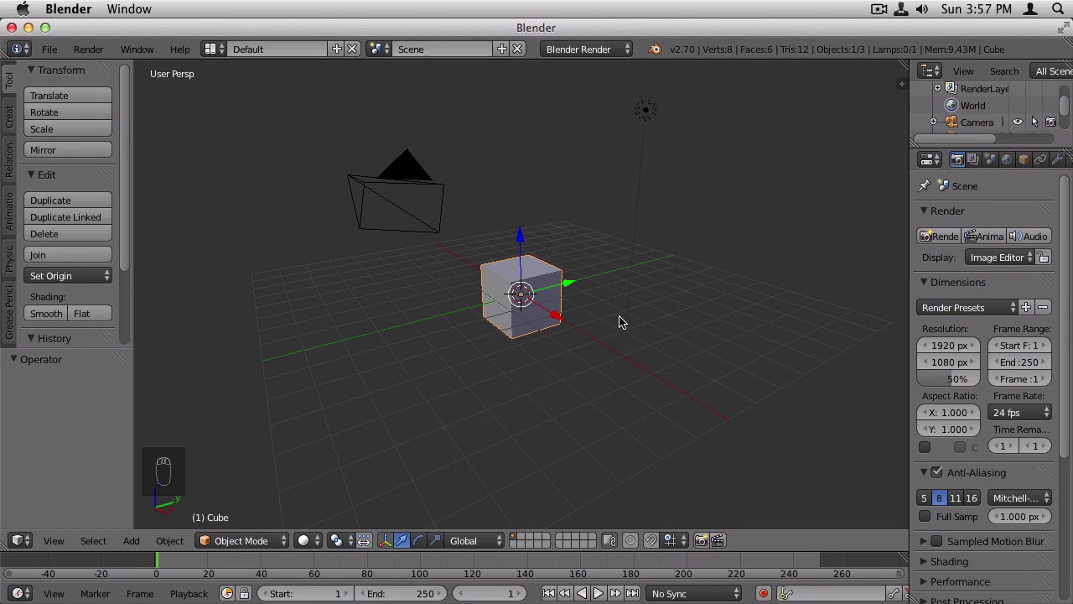
pyautogui.rightClick(411, 174)
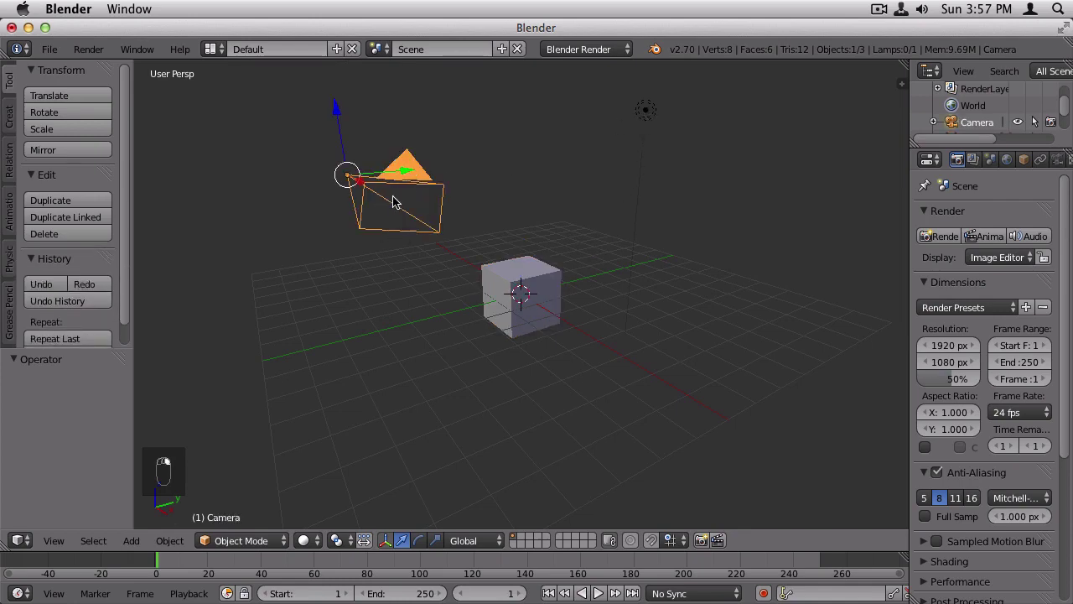
# Step: Switch the selection to the lamp and orbit around the cube
pyautogui.rightClick(645, 111)
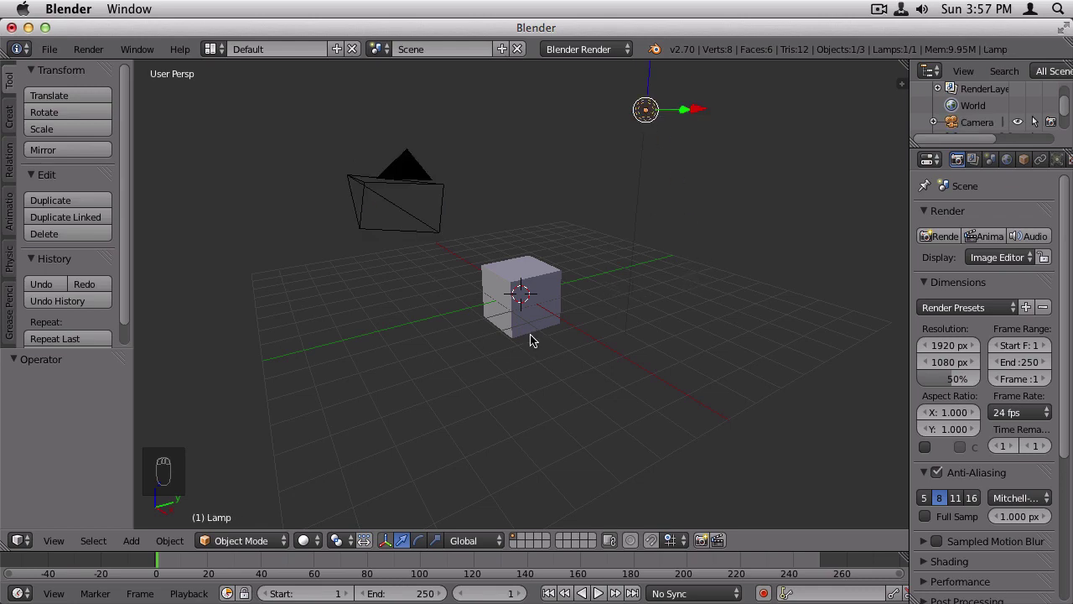
pyautogui.moveTo(531, 339)
pyautogui.mouseDown(button='middle')
pyautogui.moveTo(555, 336)
pyautogui.moveTo(529, 337)
pyautogui.mouseUp(button='middle')
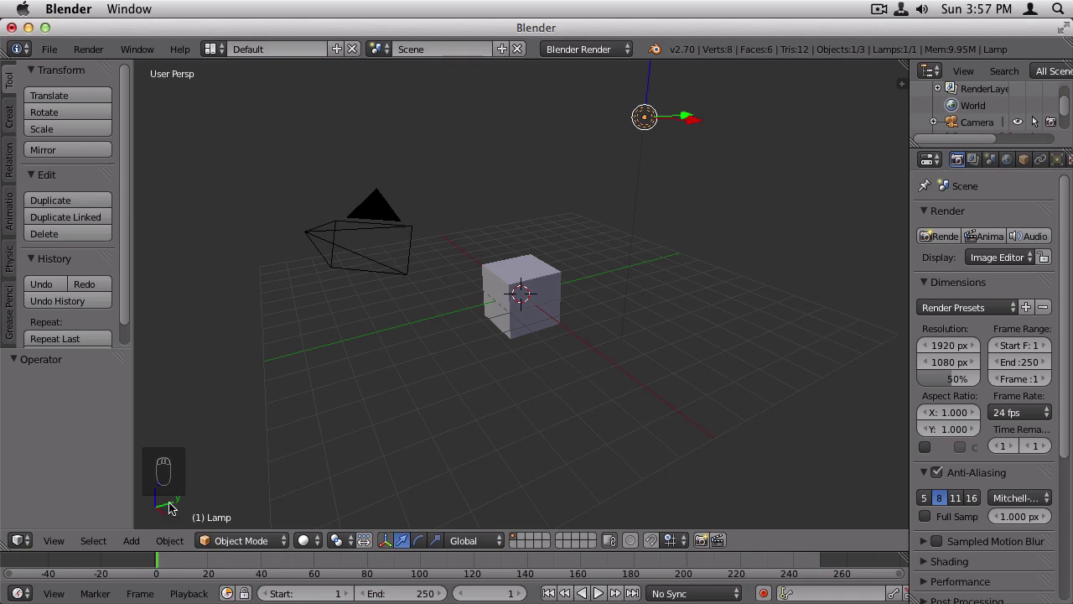
pyautogui.moveTo(416, 407); pyautogui.dragTo(532, 312, button='middle')
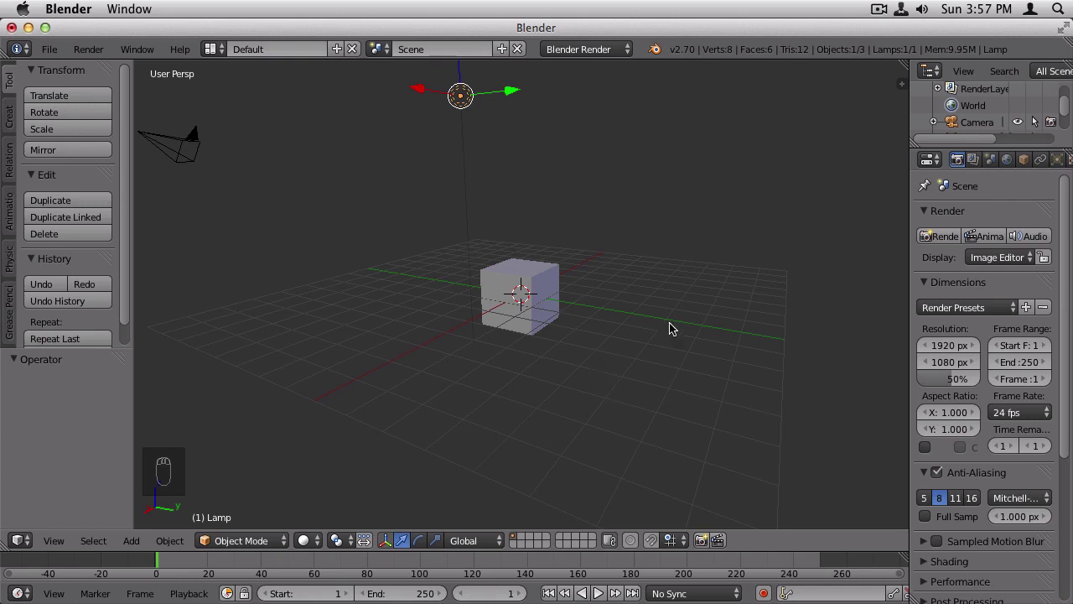
# Step: Make the outliner slightly taller and adjust the properties area width beside the 3D view
pyautogui.moveTo(953, 148); pyautogui.dragTo(957, 239)
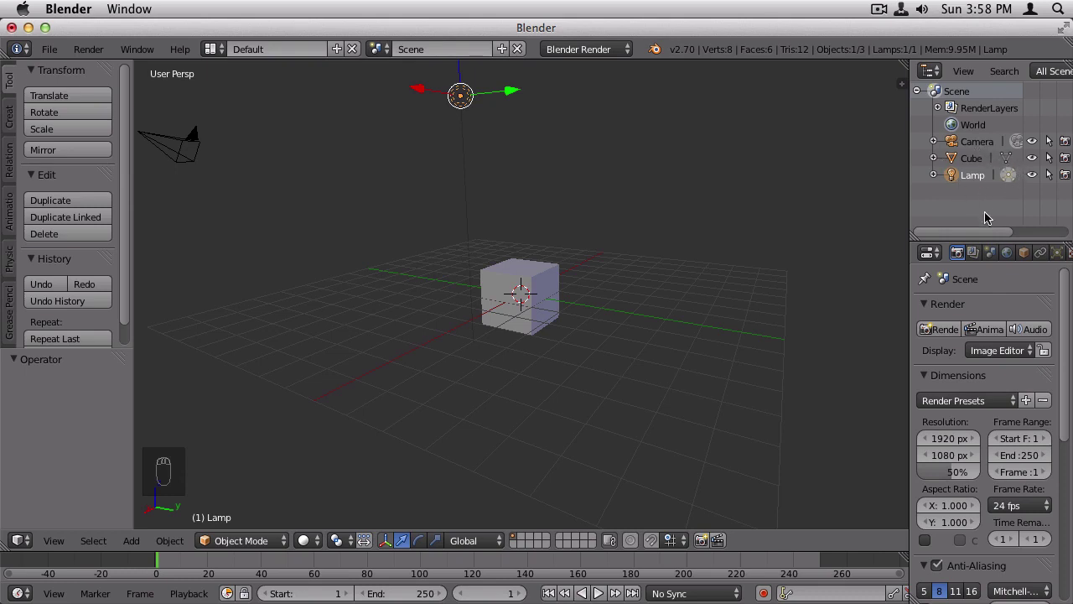
pyautogui.moveTo(986, 241); pyautogui.dragTo(982, 186)
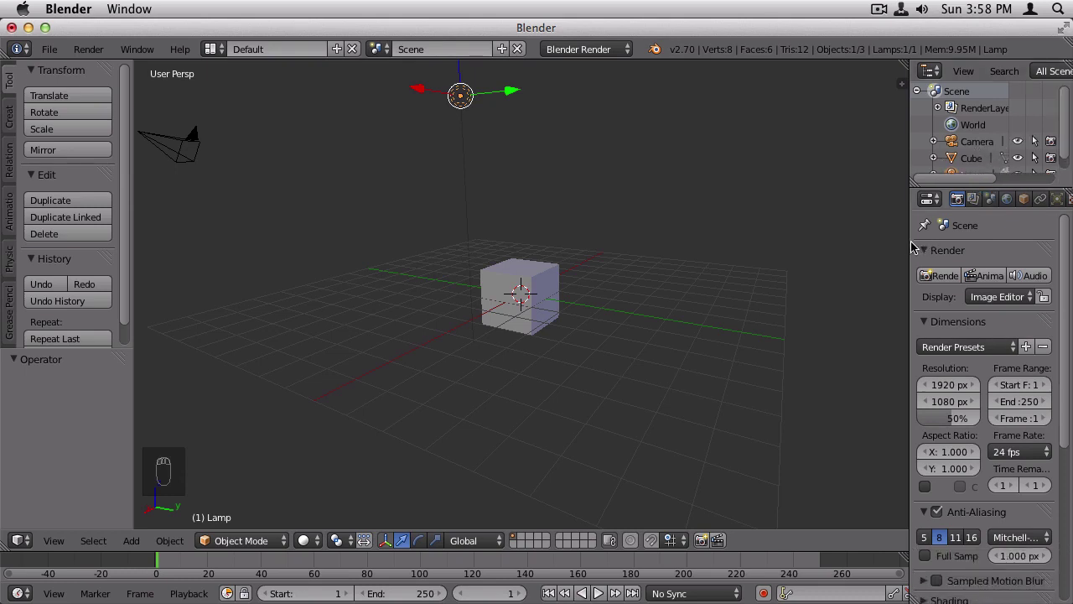
pyautogui.moveTo(912, 246); pyautogui.dragTo(870, 243)
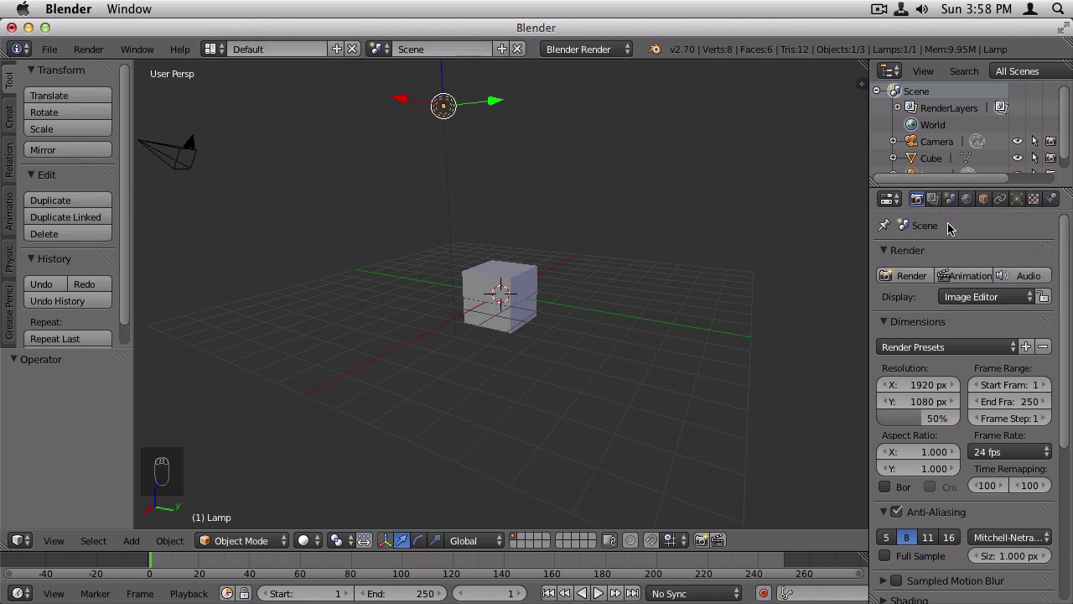
pyautogui.moveTo(869, 254); pyautogui.dragTo(917, 250)
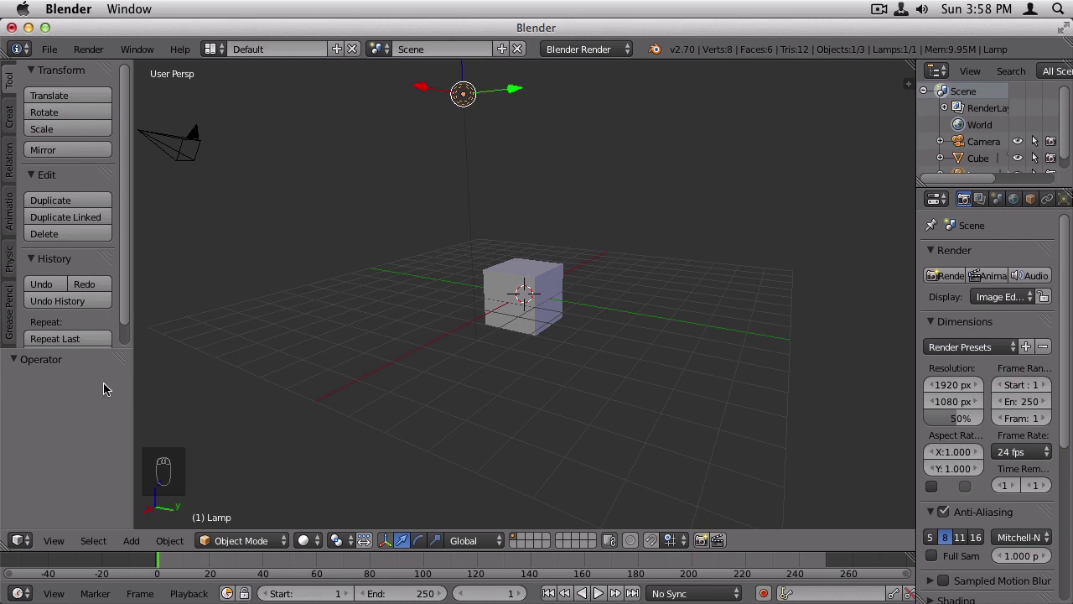
pyautogui.scroll(1, 356, 343)
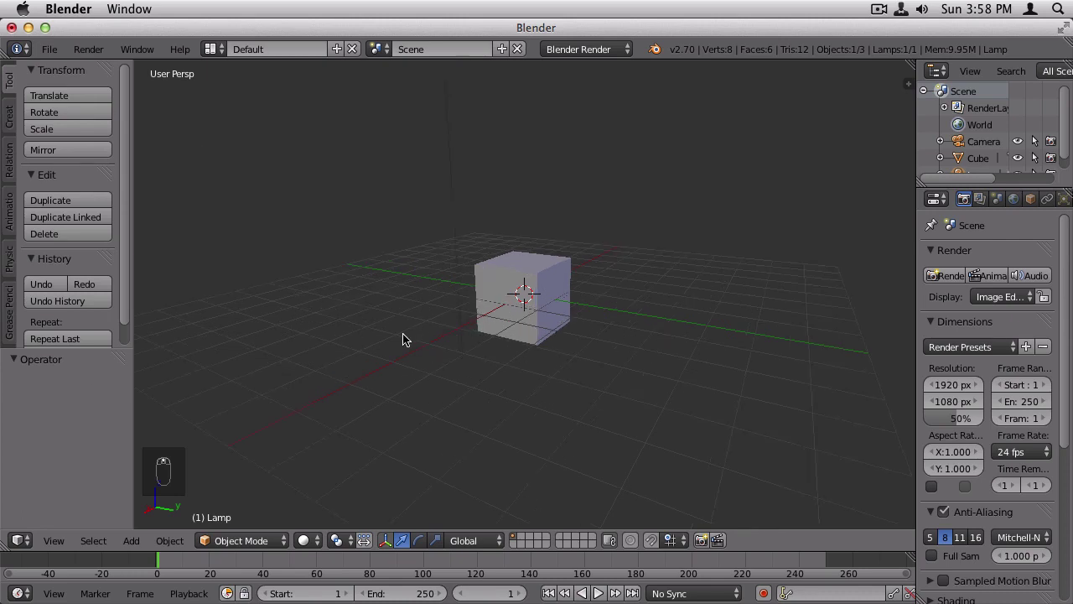
# Step: Zoom and orbit down to a lower, side-on view of the cube
pyautogui.scroll(-1, 402, 339)
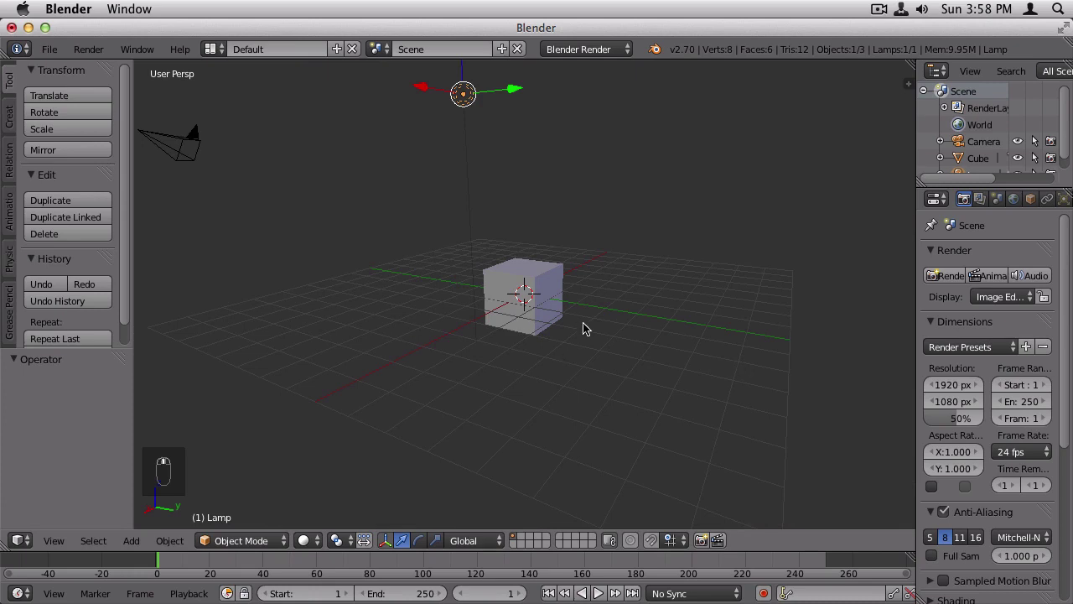
pyautogui.moveTo(582, 328)
pyautogui.mouseDown(button='middle')
pyautogui.moveTo(545, 347)
pyautogui.moveTo(587, 337)
pyautogui.mouseUp(button='middle')
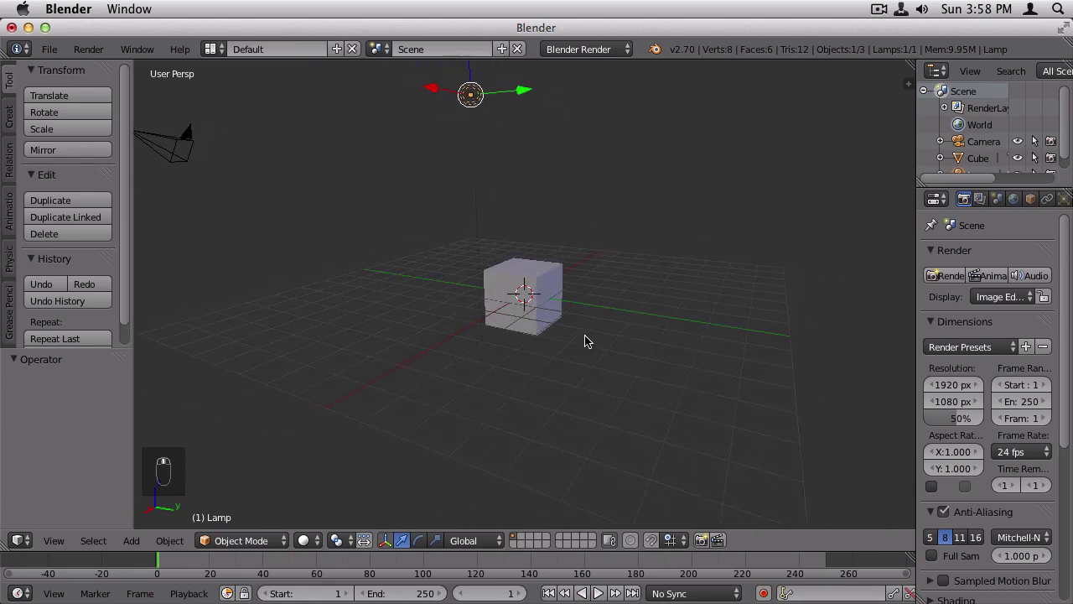
pyautogui.moveTo(546, 304); pyautogui.dragTo(541, 332, button='middle')
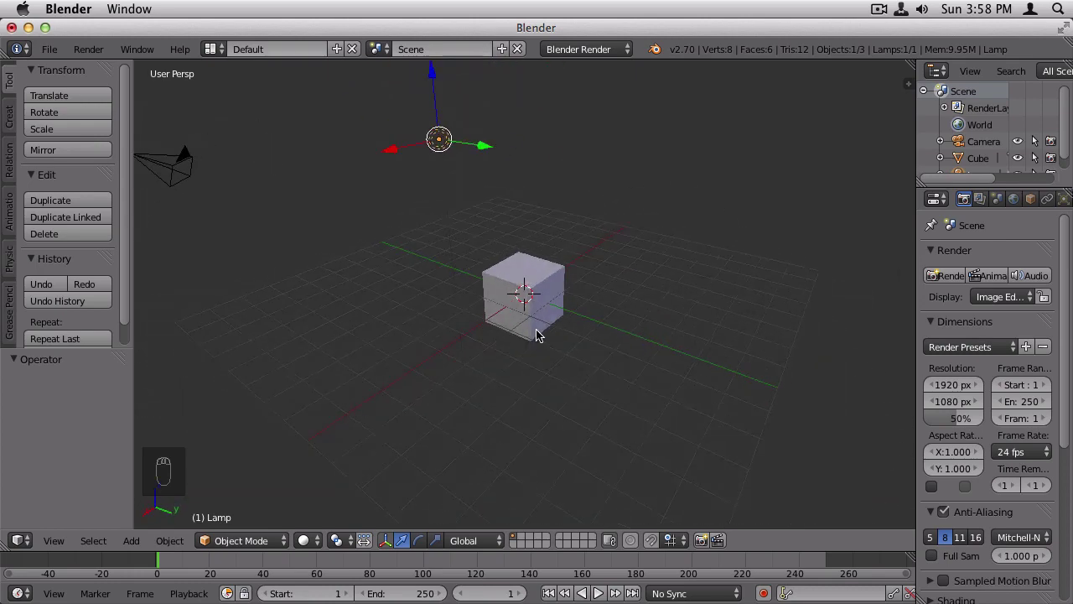
pyautogui.moveTo(622, 317); pyautogui.dragTo(568, 323, button='middle')
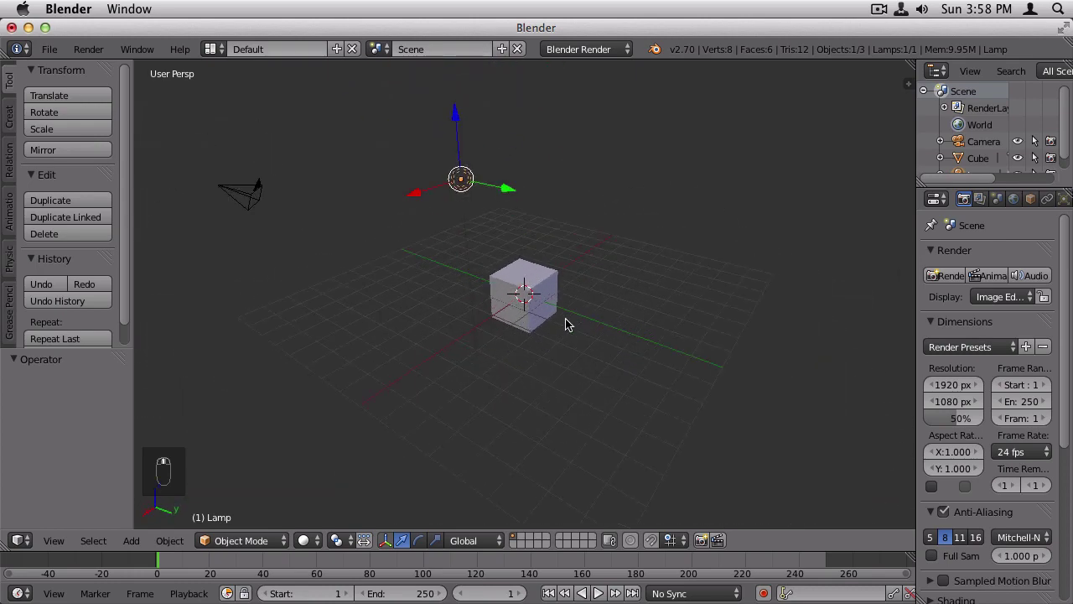
pyautogui.scroll(2, 567, 324)
pyautogui.scroll(-1, 565, 323)
pyautogui.scroll(-2, 565, 324)
pyautogui.scroll(3, 568, 324)
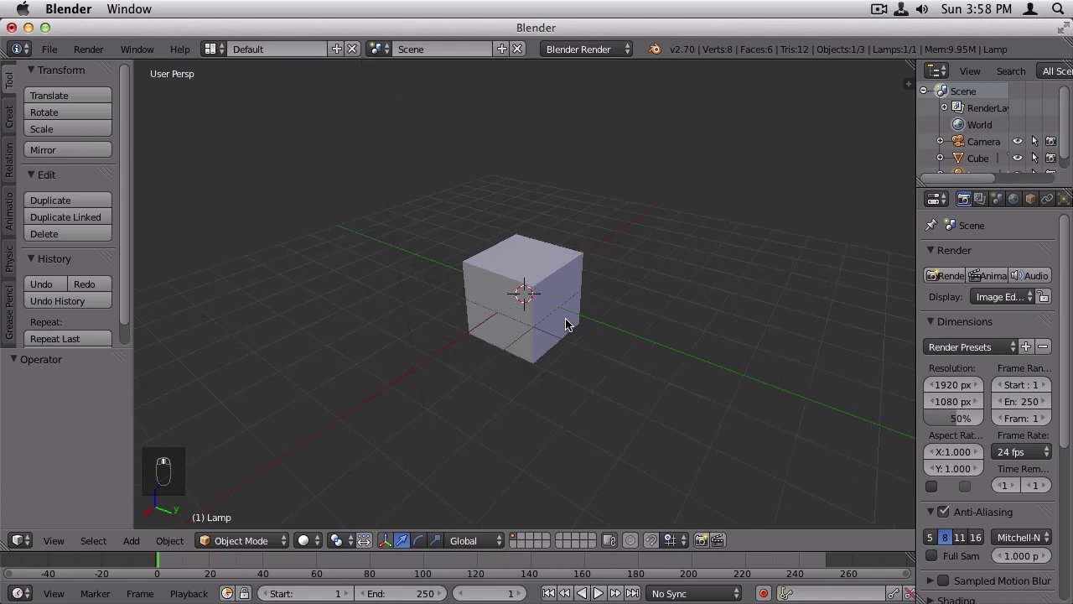
pyautogui.moveTo(568, 323); pyautogui.dragTo(583, 298, button='middle')
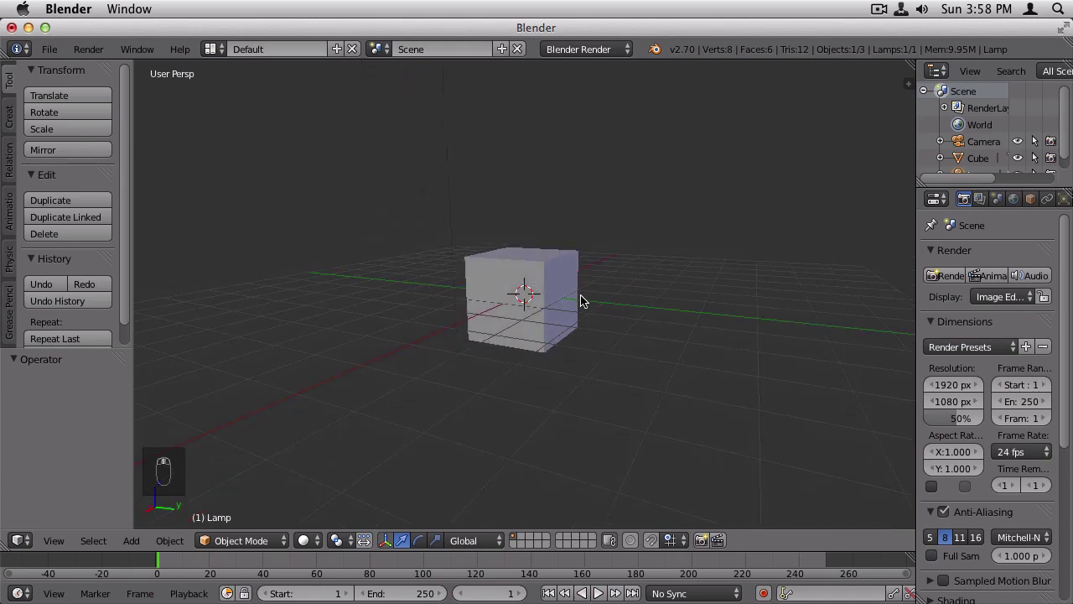
# Step: Zoom in and out on the cube, then orbit to look down more steeply
pyautogui.scroll(-3, 583, 300)
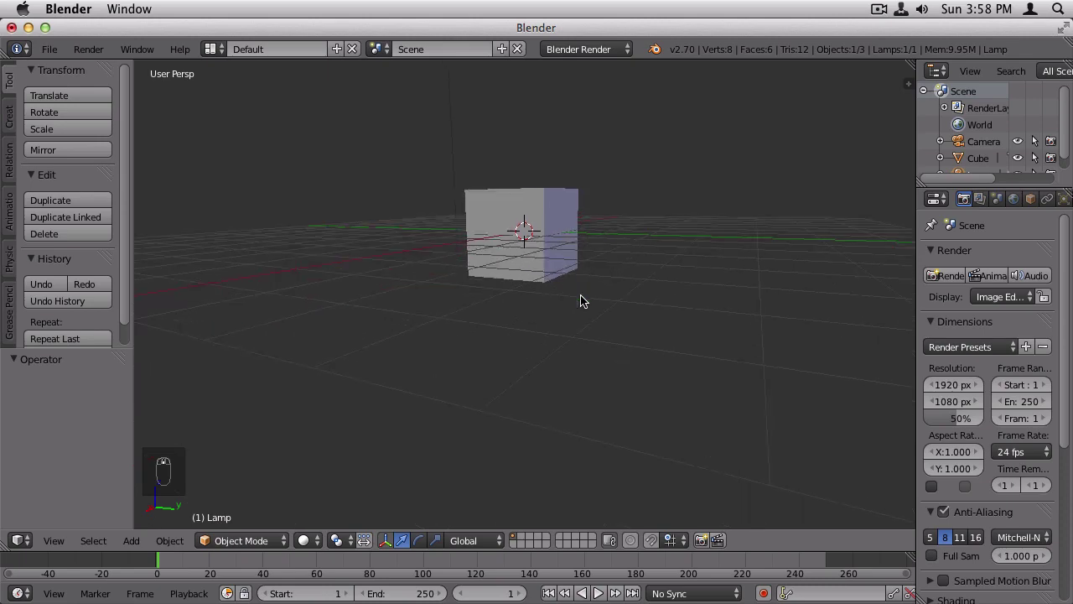
pyautogui.scroll(4, 583, 300)
pyautogui.scroll(-4, 582, 300)
pyautogui.scroll(4, 583, 300)
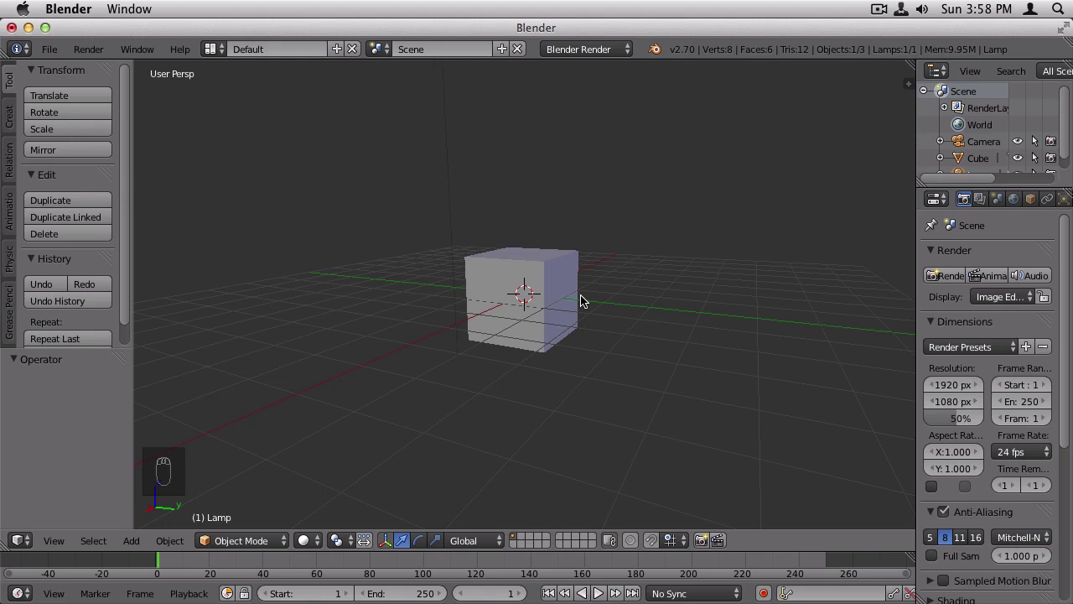
pyautogui.keyDown('ctrl'); pyautogui.scroll(-4, 583, 300); pyautogui.keyUp('ctrl')
pyautogui.keyDown('ctrl'); pyautogui.scroll(4, 583, 300); pyautogui.keyUp('ctrl')
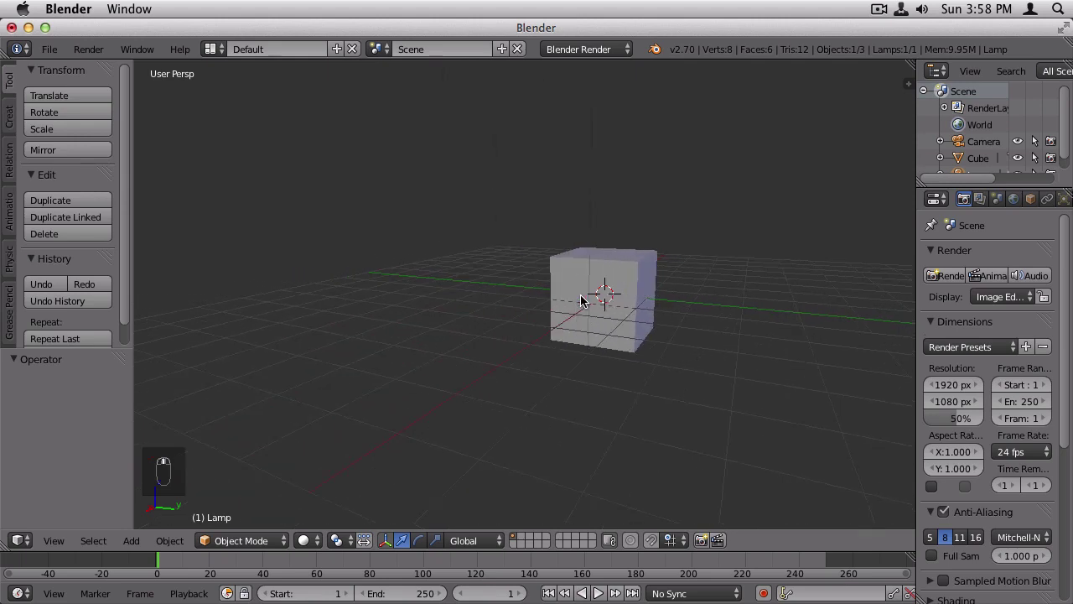
pyautogui.keyDown('ctrl'); pyautogui.scroll(-4, 582, 300); pyautogui.keyUp('ctrl')
pyautogui.moveTo(578, 298); pyautogui.dragTo(618, 311, button='middle')
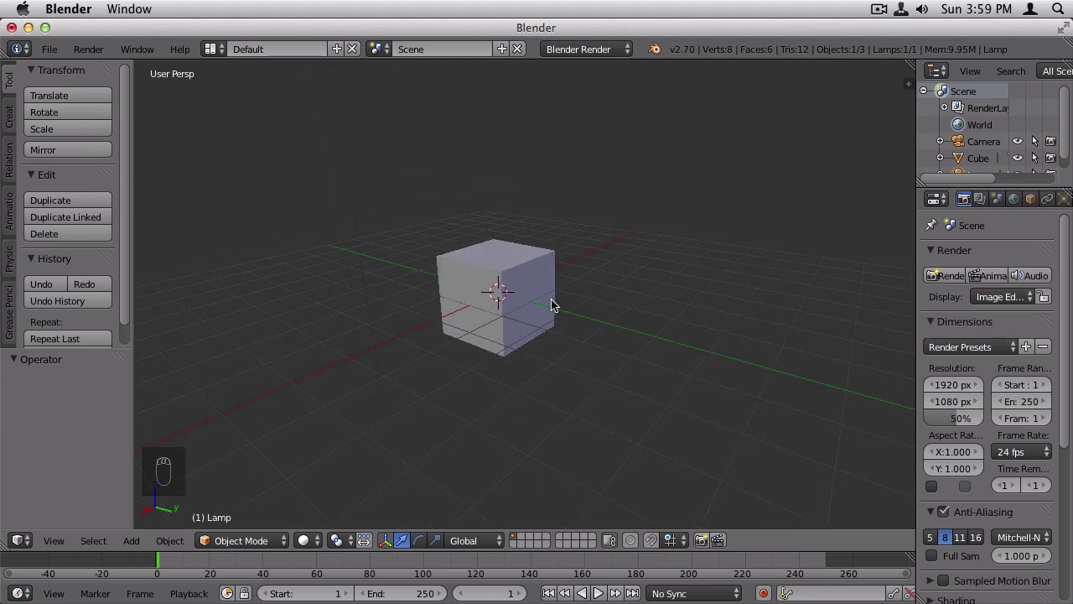
# Step: Tilt and orbit the view until looking straight down onto the cube
pyautogui.moveTo(536, 310)
pyautogui.mouseDown(button='middle')
pyautogui.moveTo(545, 331)
pyautogui.moveTo(520, 318)
pyautogui.mouseUp(button='middle')
pyautogui.scroll(-1, 513, 330)
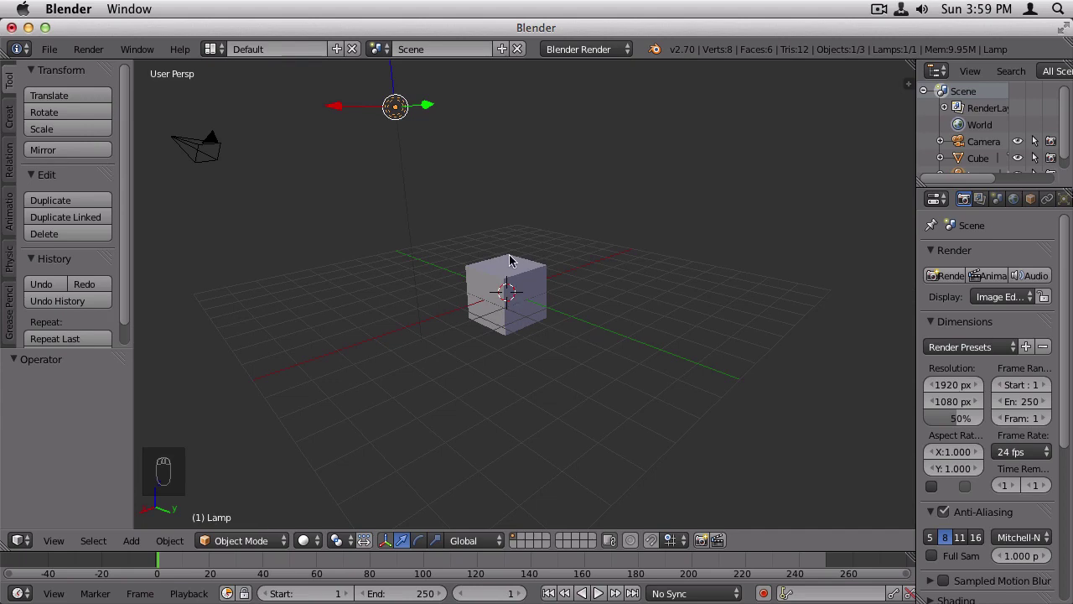
pyautogui.scroll(1, 509, 262)
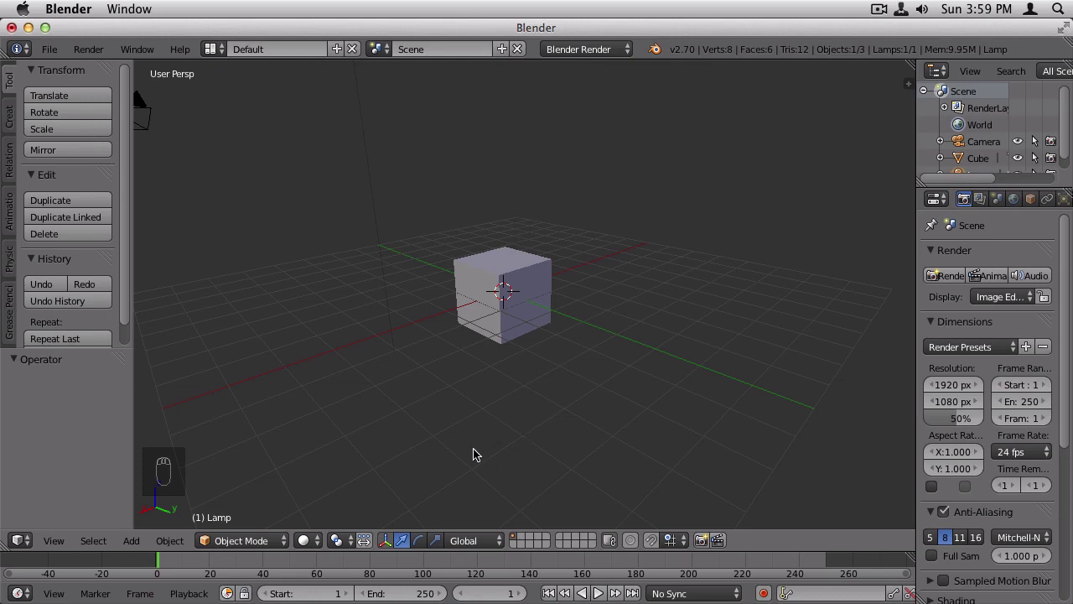
pyautogui.moveTo(530, 370); pyautogui.dragTo(447, 386, button='middle')
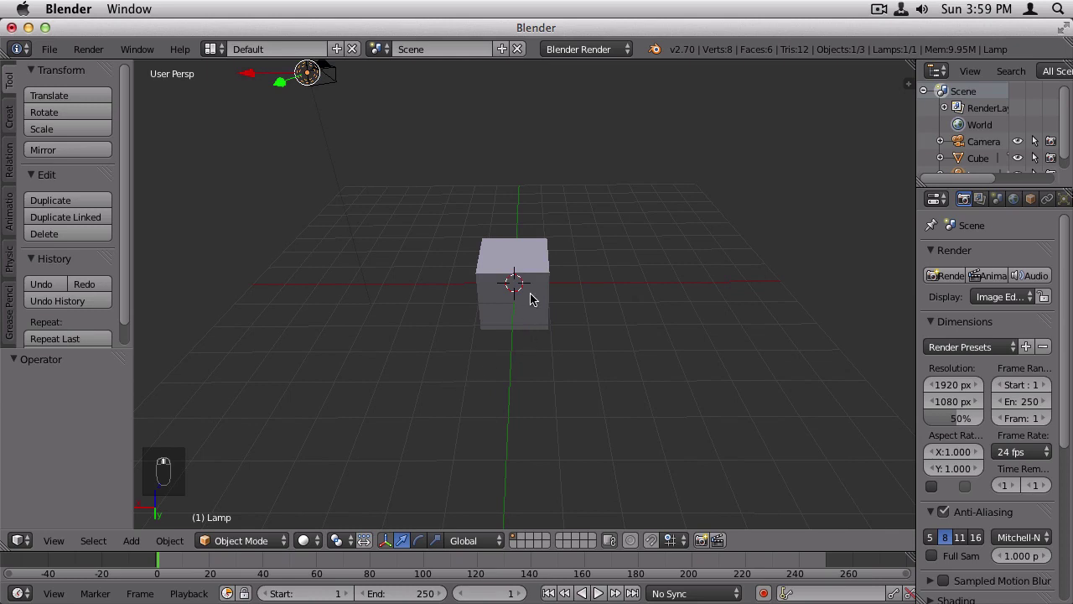
pyautogui.moveTo(530, 299); pyautogui.dragTo(536, 318, button='middle')
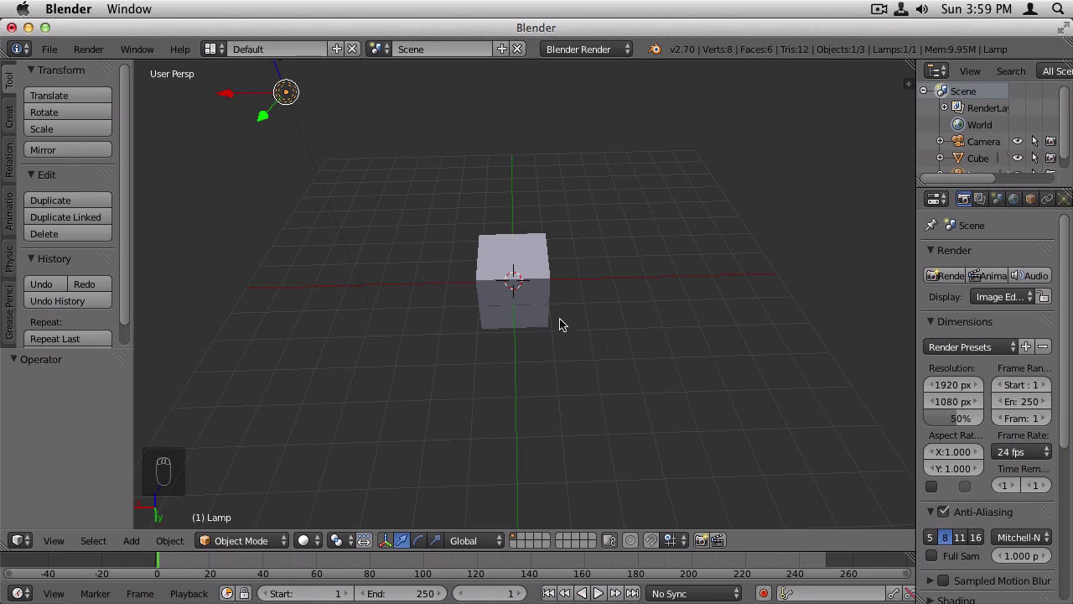
pyautogui.moveTo(562, 323); pyautogui.dragTo(546, 307, button='middle')
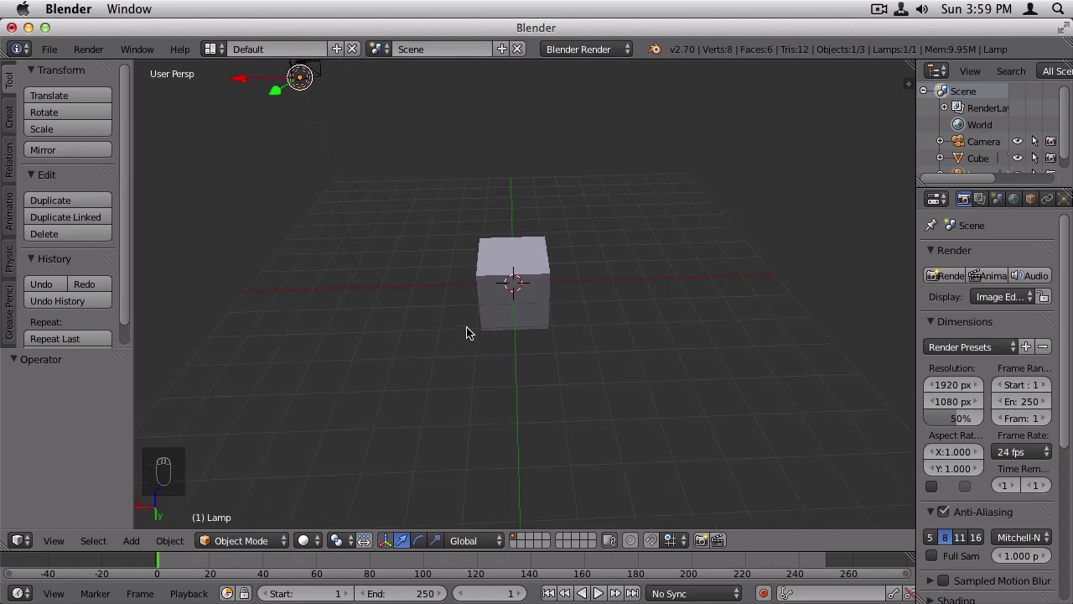
# Step: Switch to orthographic Top view, zoom in close, then toggle perspective with Numpad 5
pyautogui.click(53, 541)
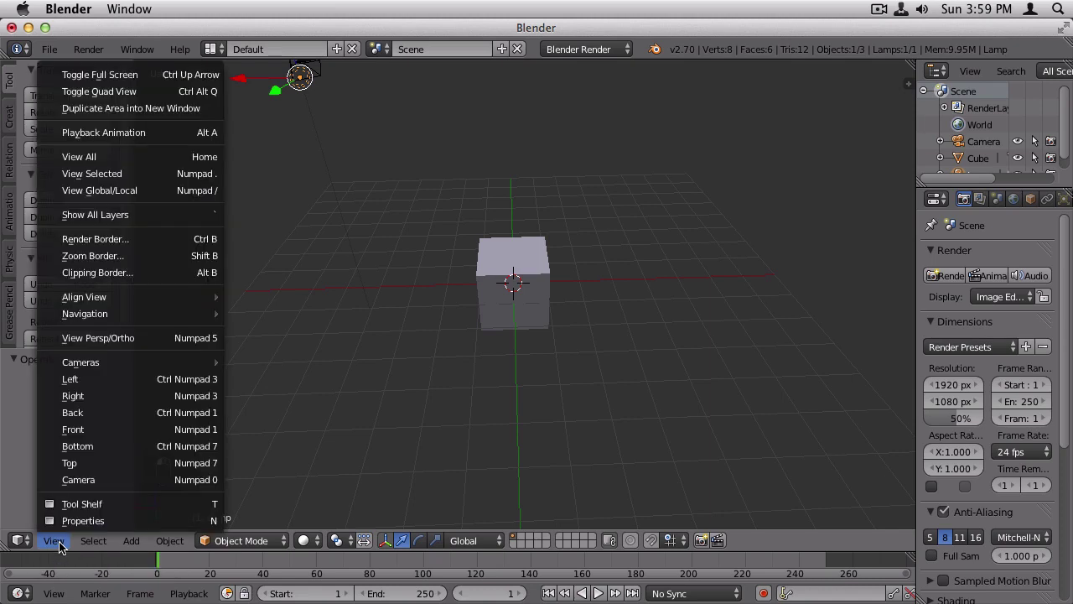
pyautogui.click(84, 470)
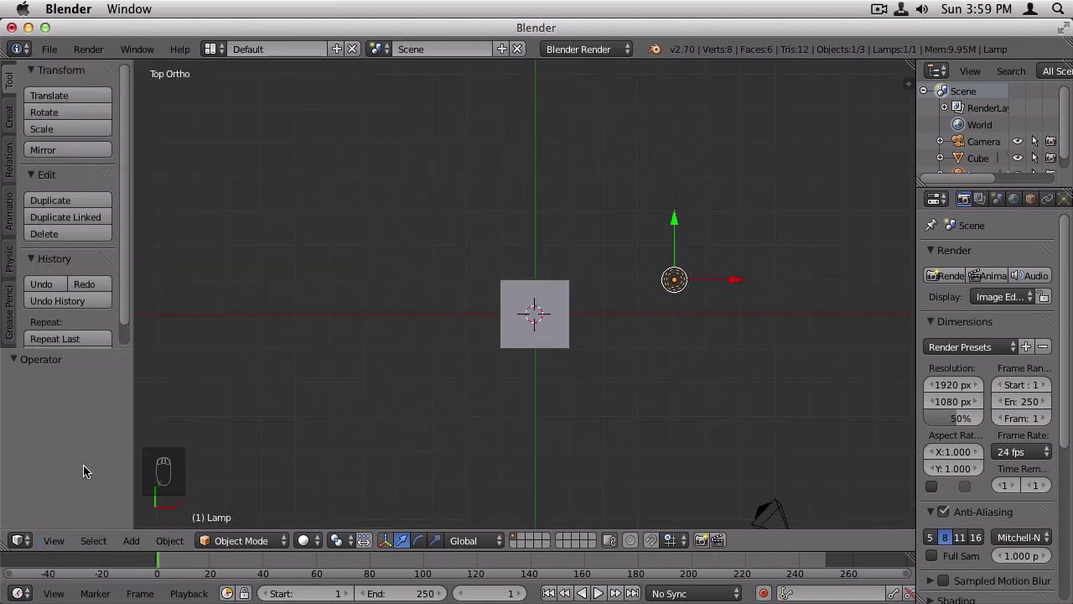
pyautogui.scroll(4, 548, 336)
pyautogui.scroll(2, 547, 336)
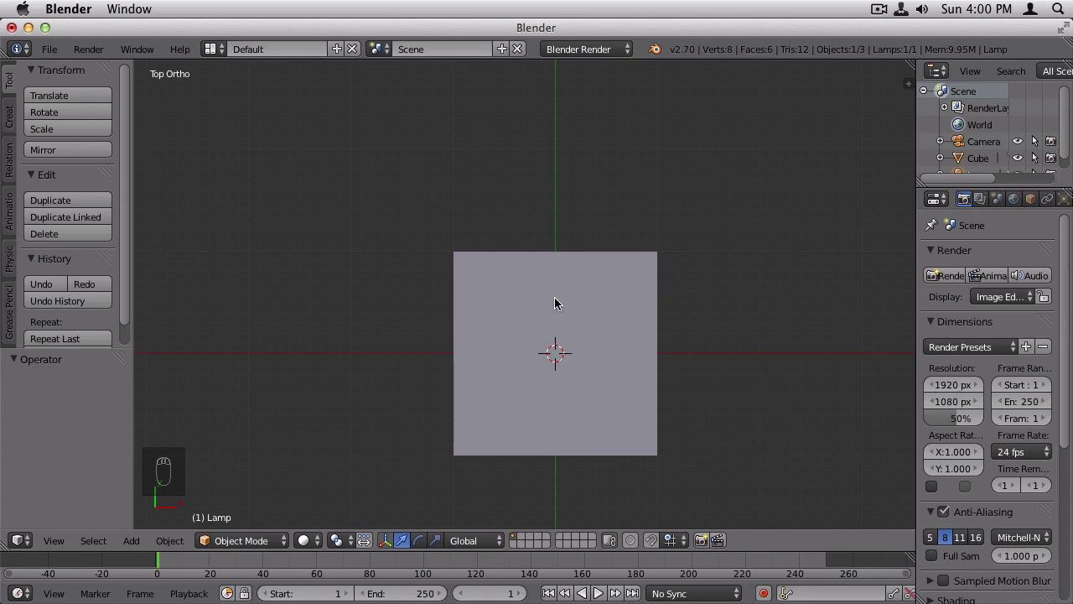
pyautogui.click(53, 544)
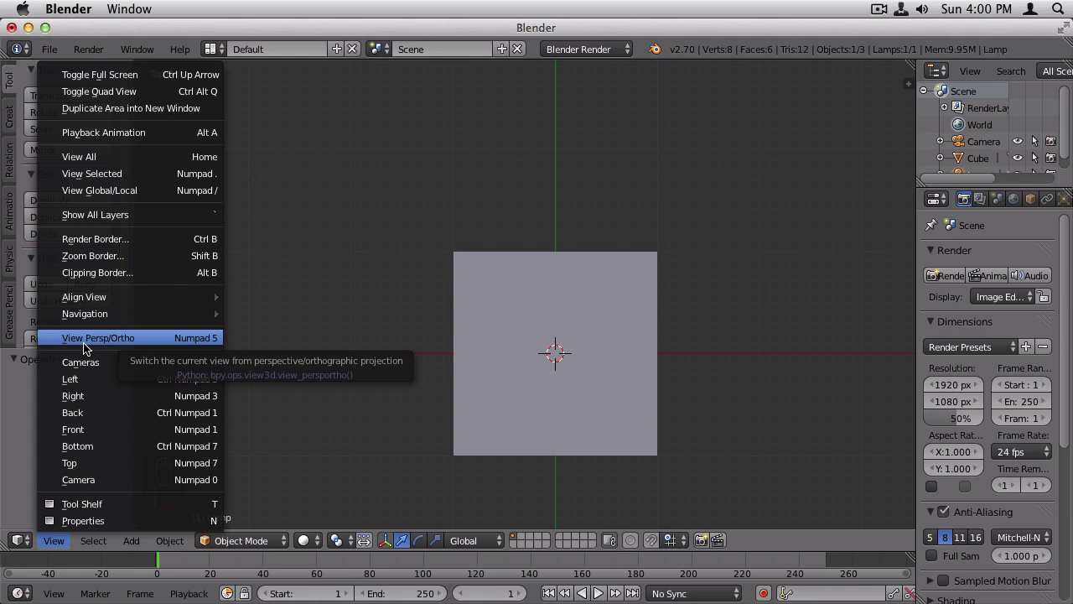
pyautogui.press('KP_5')
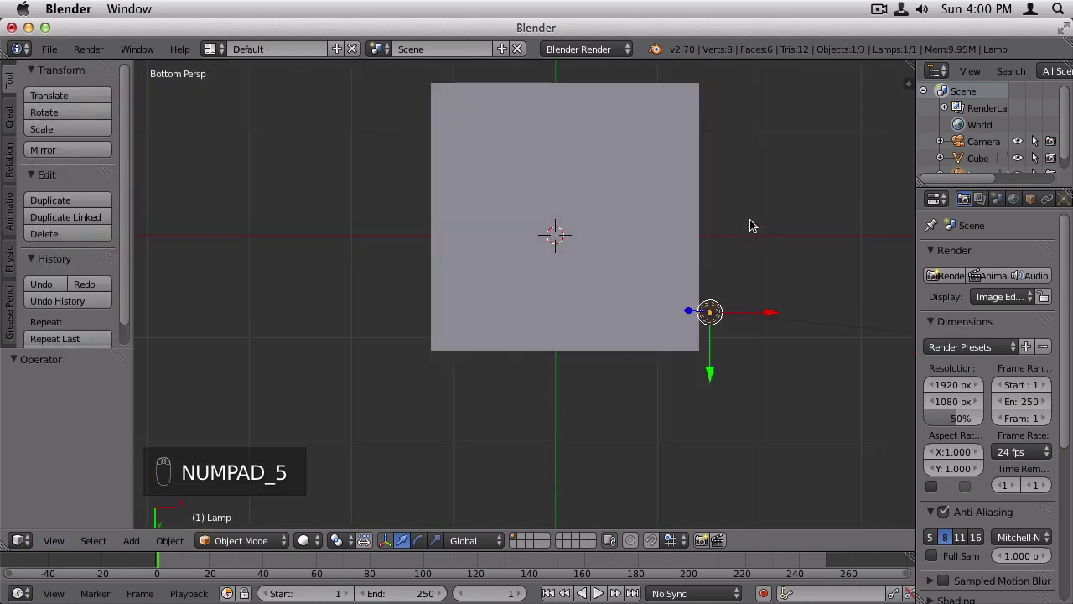
# Step: Zoom and orbit to see the cube in perspective from an angle
pyautogui.scroll(1, 727, 199)
pyautogui.scroll(-2, 728, 198)
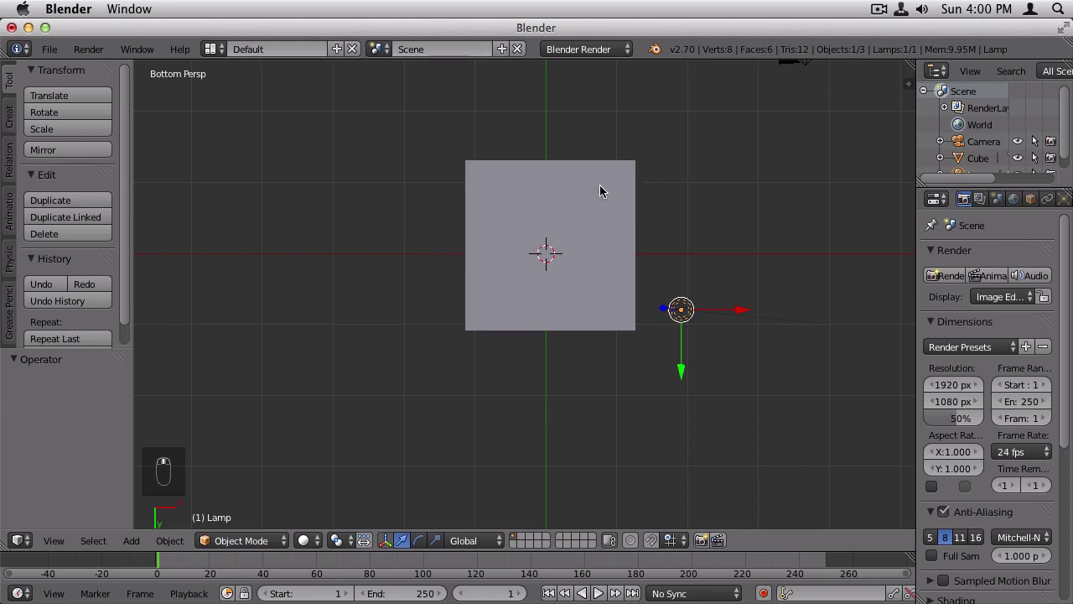
pyautogui.moveTo(601, 189); pyautogui.dragTo(530, 204, button='middle')
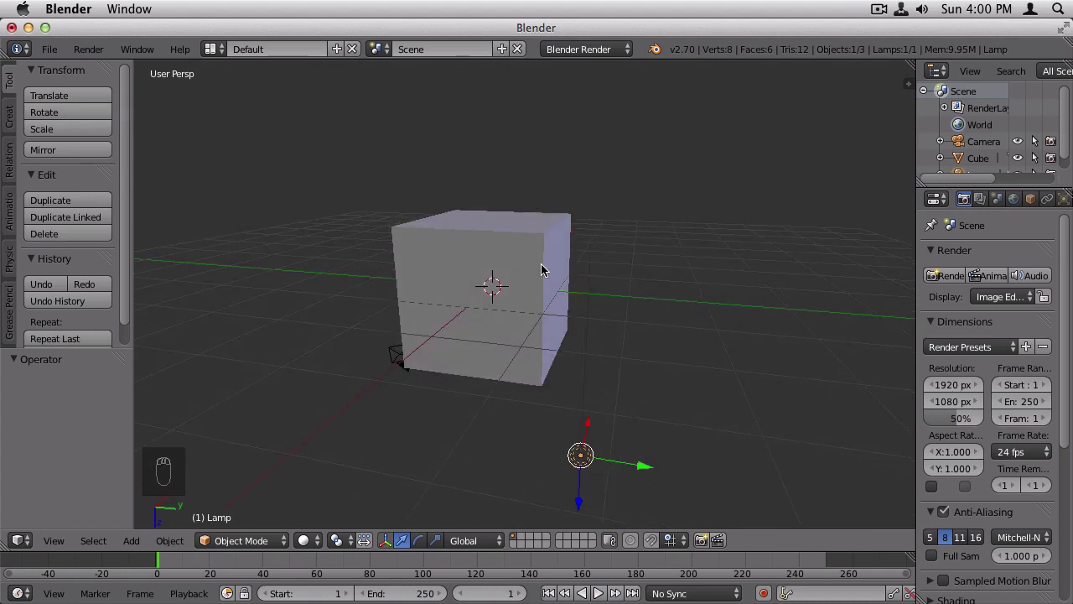
pyautogui.scroll(-2, 499, 271)
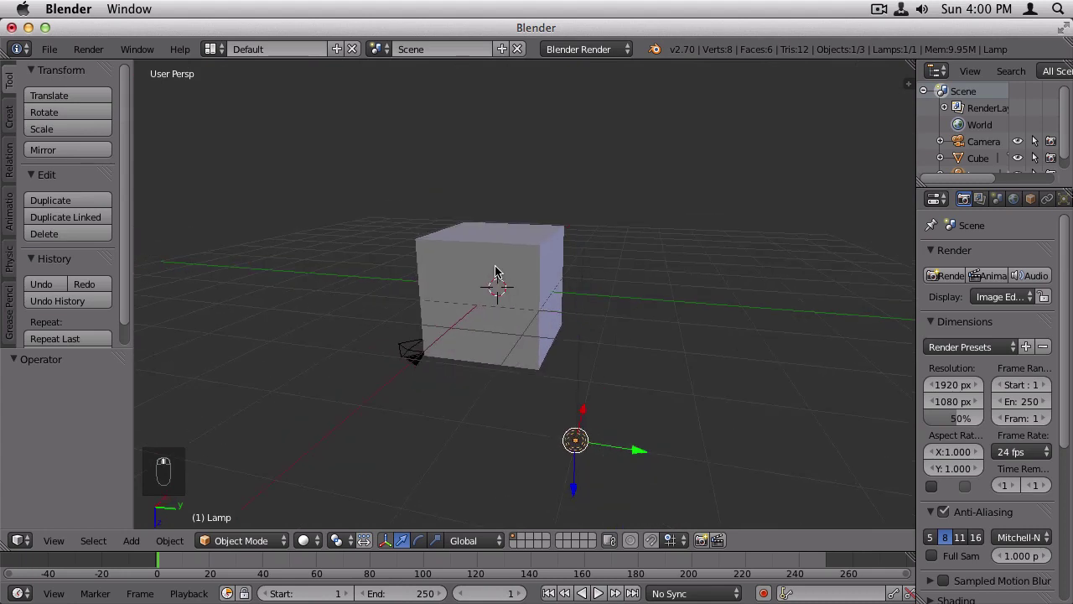
pyautogui.moveTo(493, 272); pyautogui.dragTo(501, 283, button='middle')
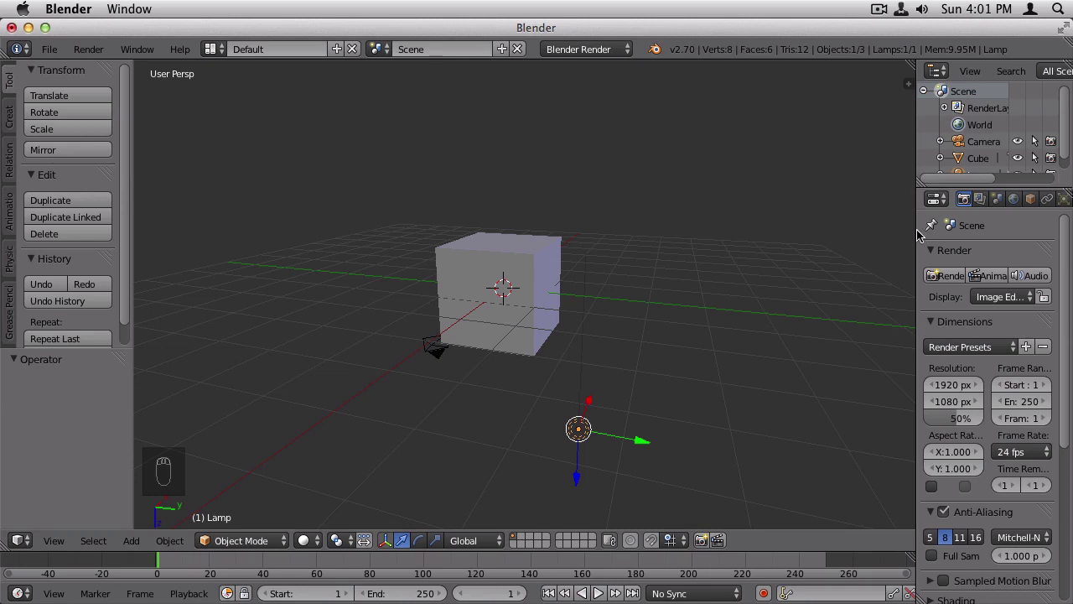
# Step: Widen the properties panel, enlarge the outliner to show the Lamp, and hide the tool shelf
pyautogui.moveTo(916, 230); pyautogui.dragTo(891, 239)
pyautogui.moveTo(925, 191); pyautogui.dragTo(930, 217)
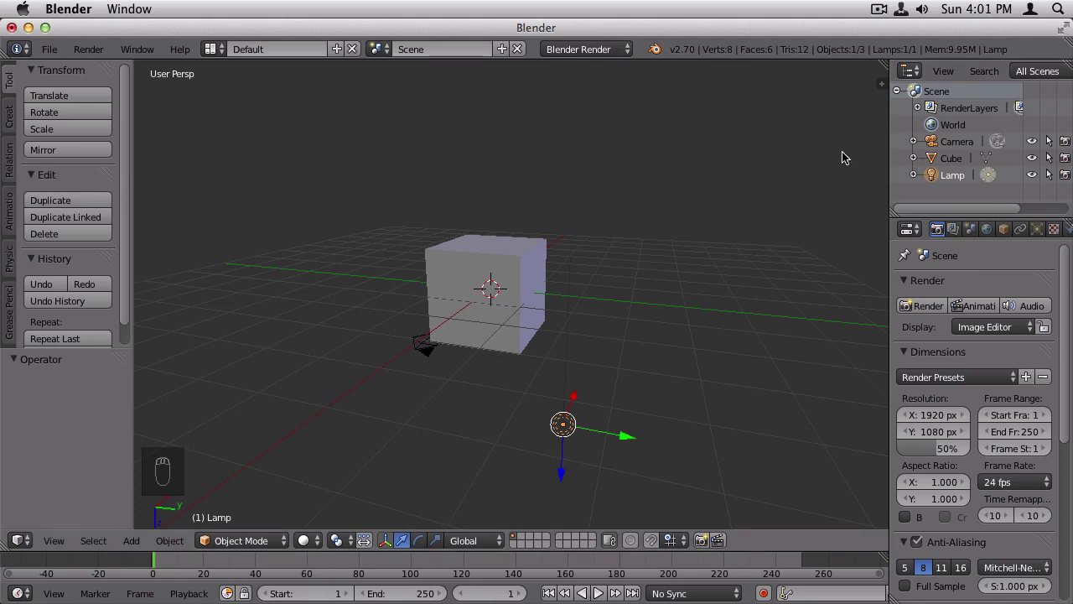
pyautogui.press('t')
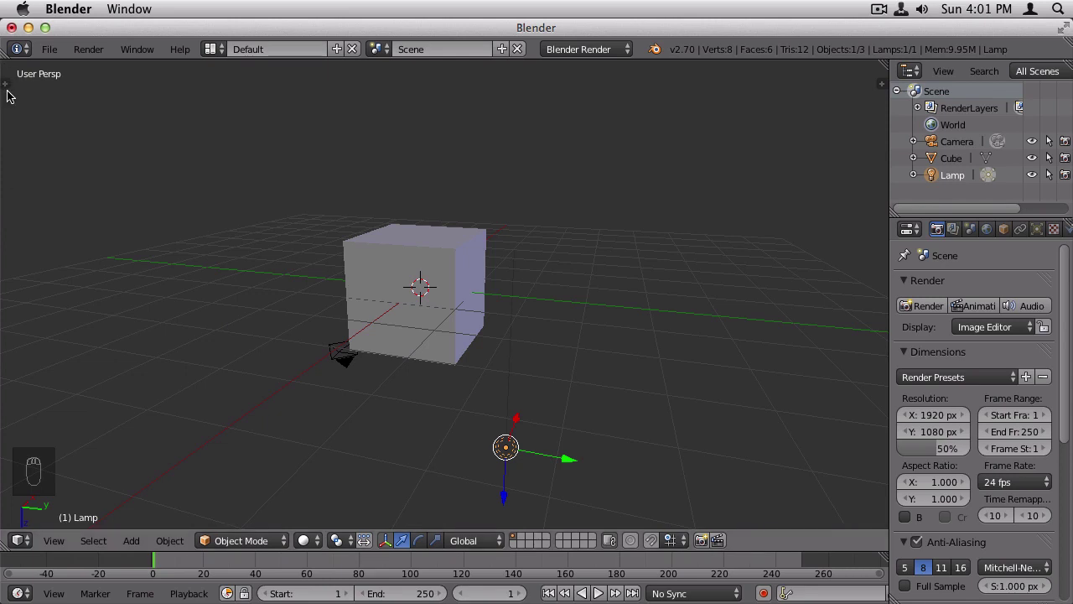
# Step: Reopen the tool shelf with its transform, edit and history tools beside the viewport
pyautogui.click(5, 84)
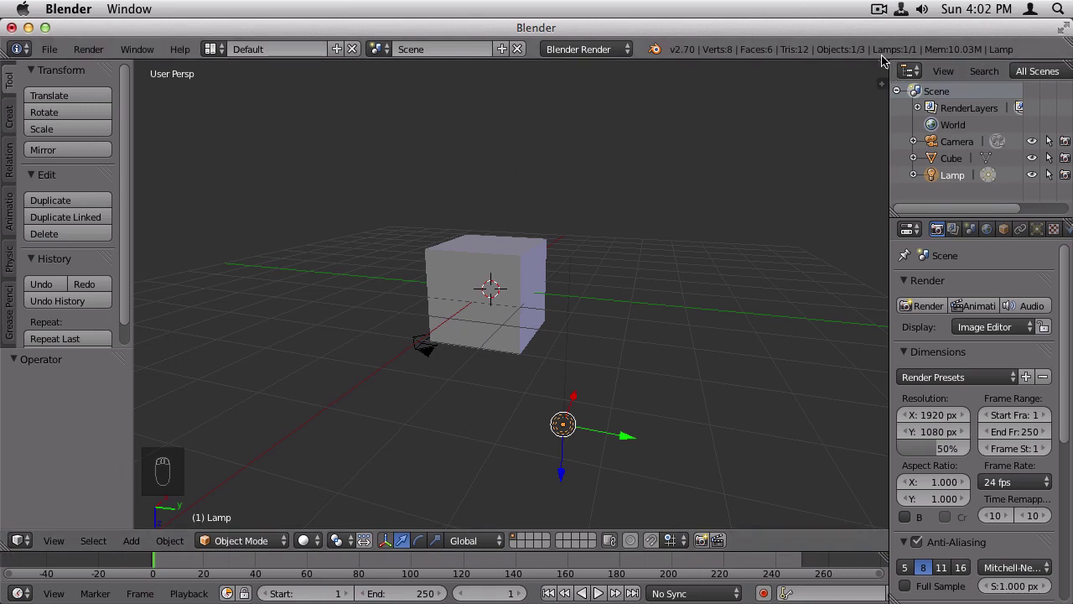
pyautogui.moveTo(881, 83); pyautogui.dragTo(434, 166)
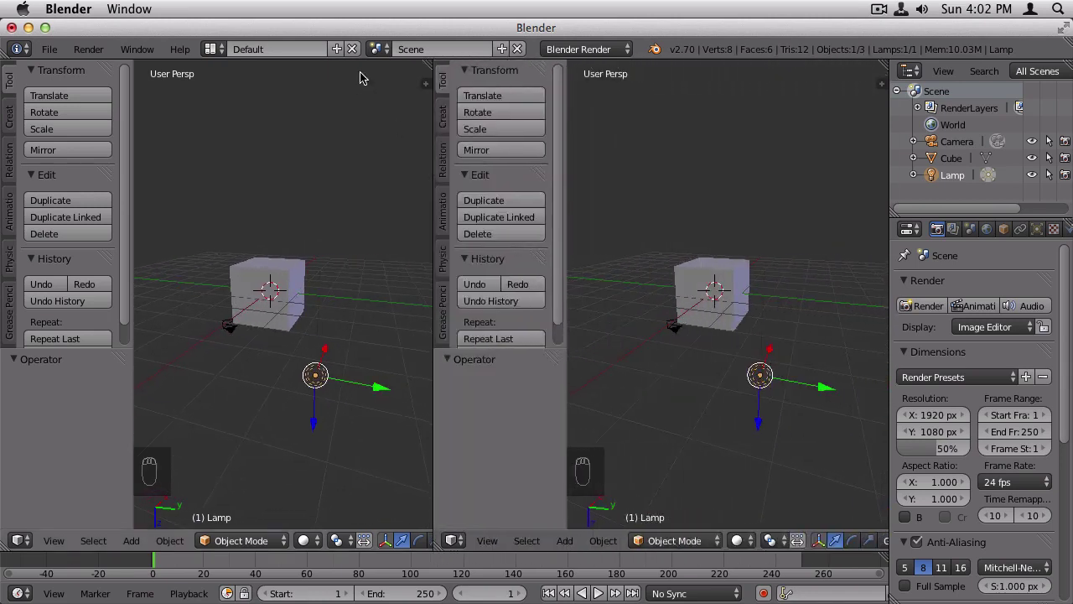
pyautogui.moveTo(429, 63); pyautogui.dragTo(427, 302)
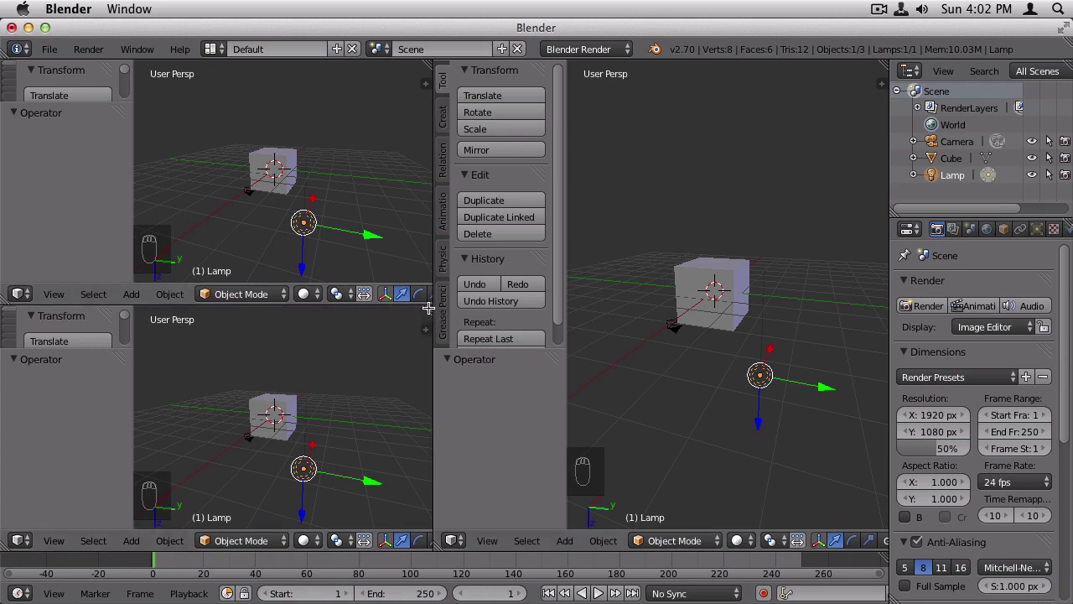
pyautogui.moveTo(427, 298); pyautogui.dragTo(413, 252)
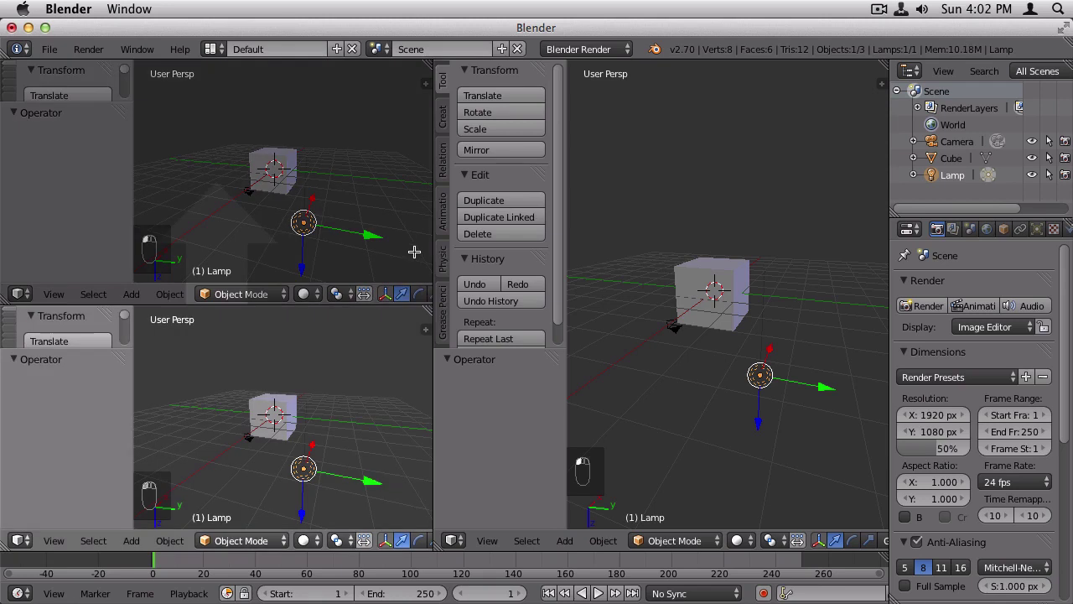
pyautogui.moveTo(396, 230); pyautogui.dragTo(274, 201)
pyautogui.moveTo(364, 201); pyautogui.dragTo(365, 201)
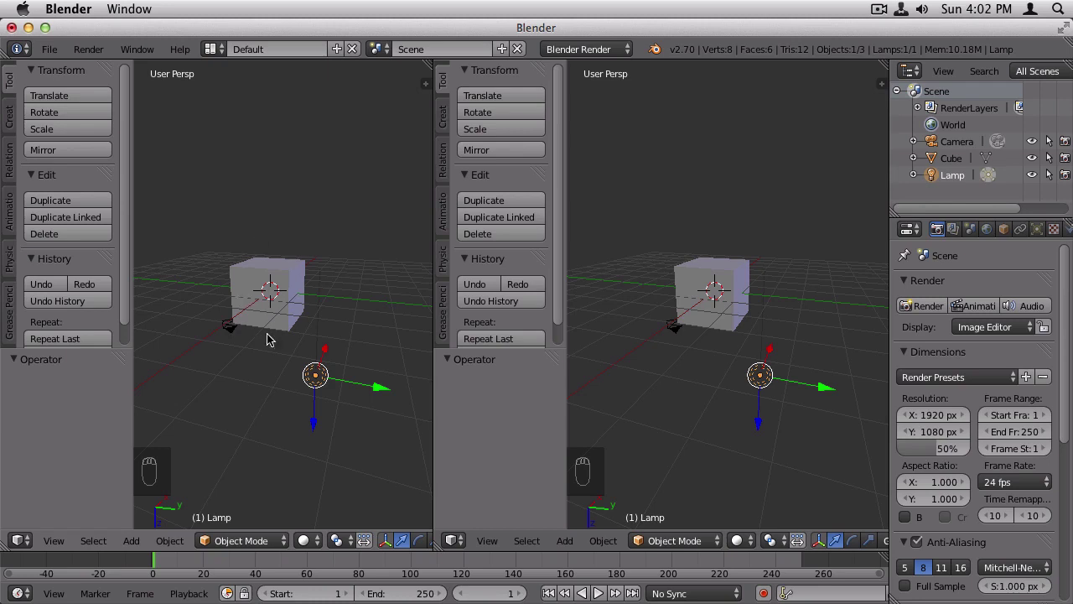
pyautogui.scroll(1, 436, 561)
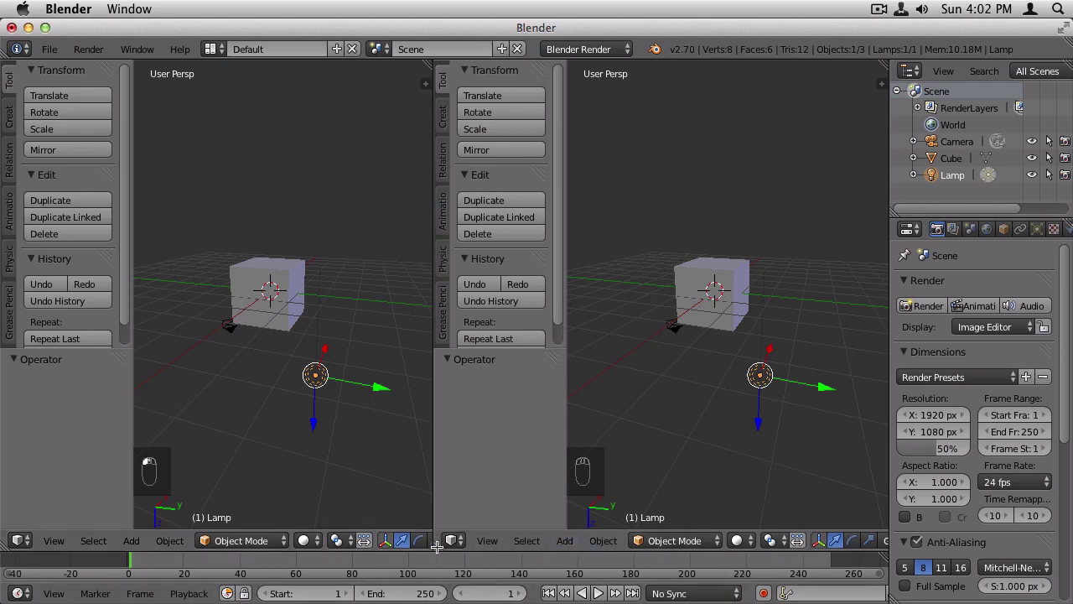
pyautogui.moveTo(436, 547); pyautogui.dragTo(337, 473)
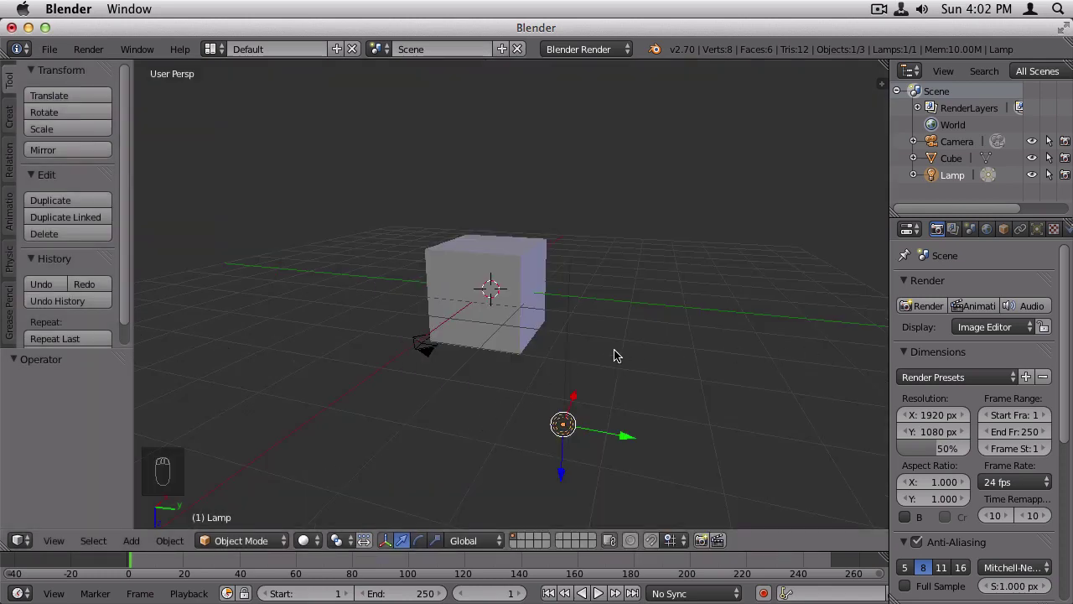
# Step: Orbit and zoom out to view the cube, lamp and camera, then deselect the lamp
pyautogui.moveTo(610, 344); pyautogui.dragTo(598, 379, button='middle')
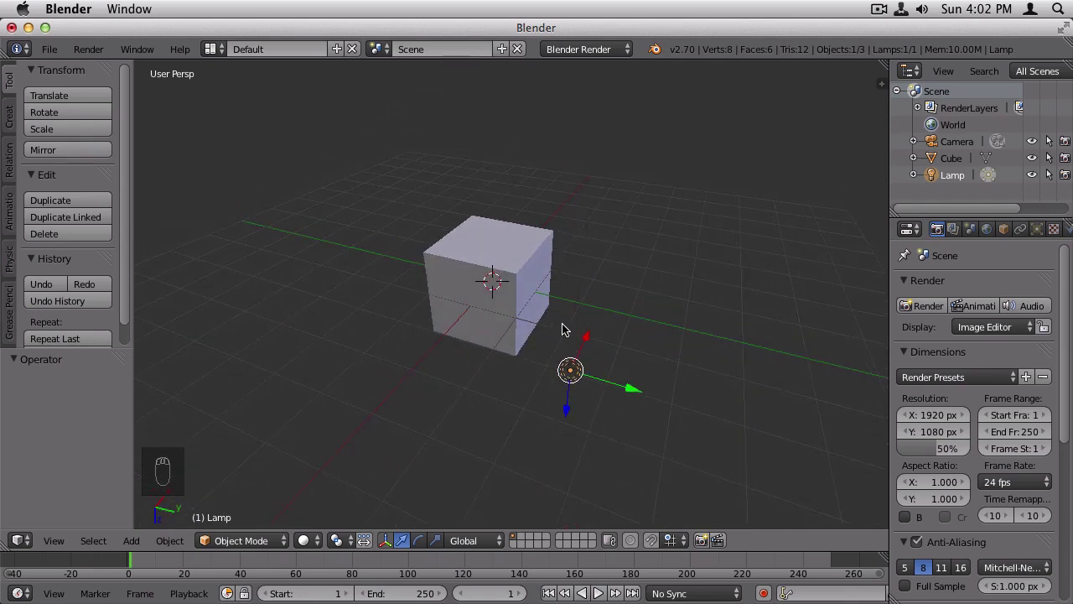
pyautogui.moveTo(565, 330)
pyautogui.mouseDown(button='middle')
pyautogui.moveTo(546, 288)
pyautogui.moveTo(562, 328)
pyautogui.mouseUp(button='middle')
pyautogui.moveTo(498, 287); pyautogui.dragTo(443, 252, button='middle')
pyautogui.scroll(-3, 444, 254)
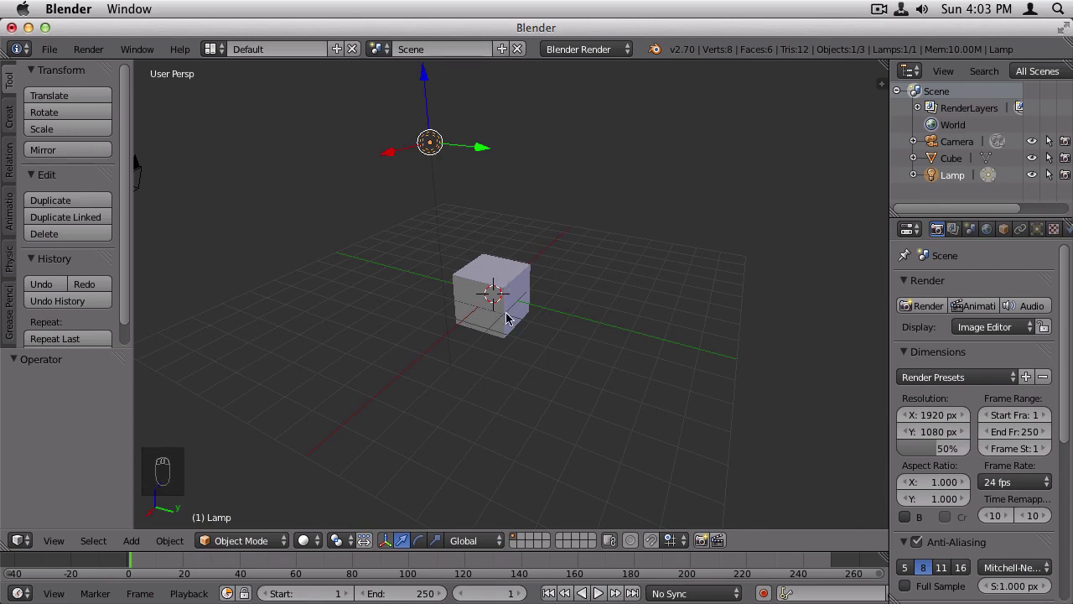
pyautogui.moveTo(517, 327); pyautogui.dragTo(519, 295, button='middle')
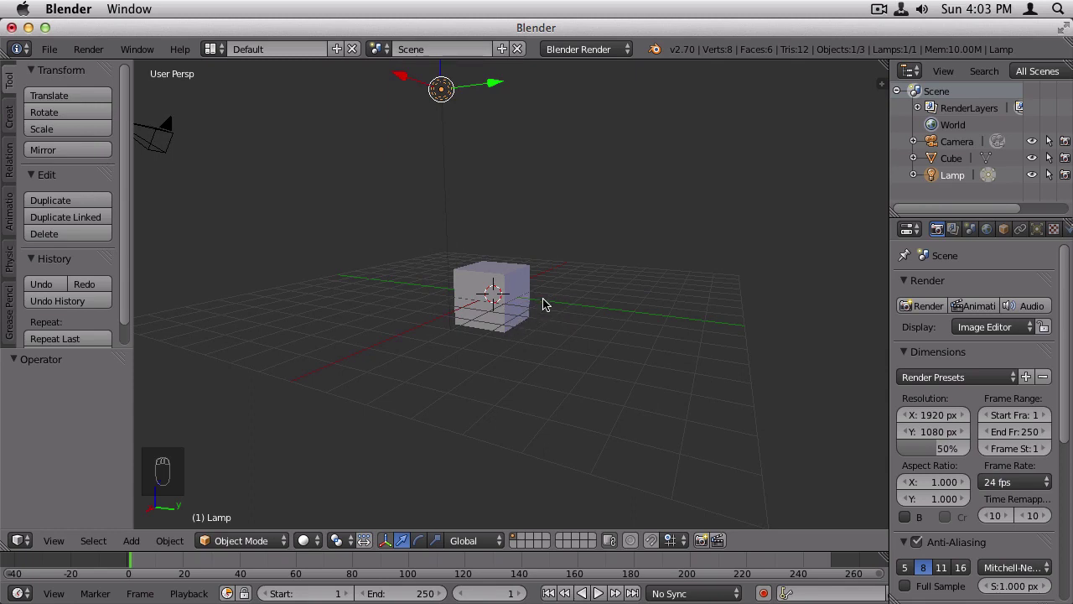
pyautogui.moveTo(552, 317); pyautogui.dragTo(516, 330, button='middle')
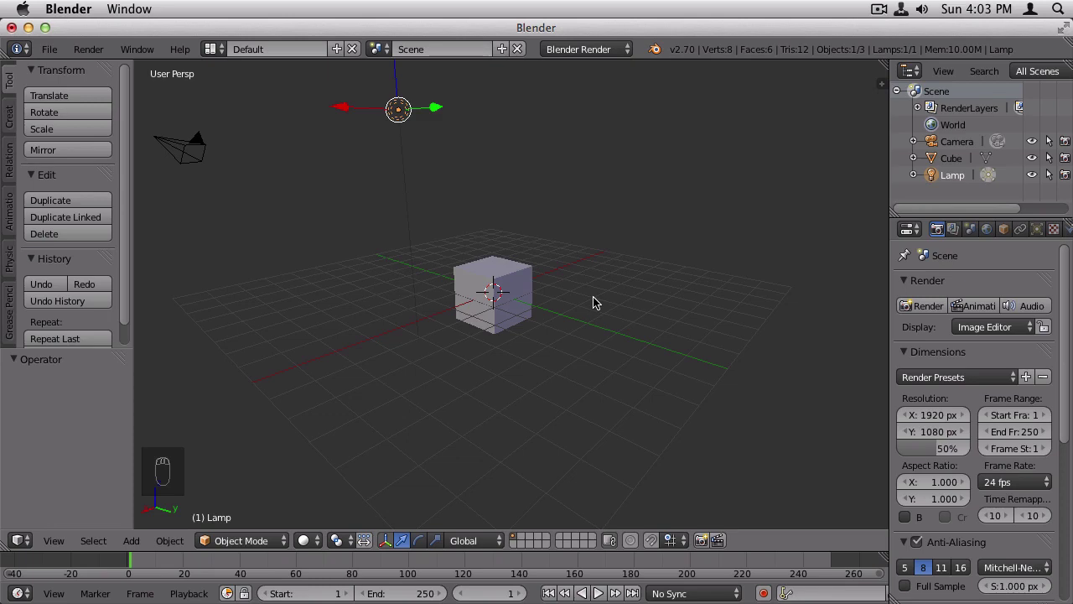
pyautogui.press('a')
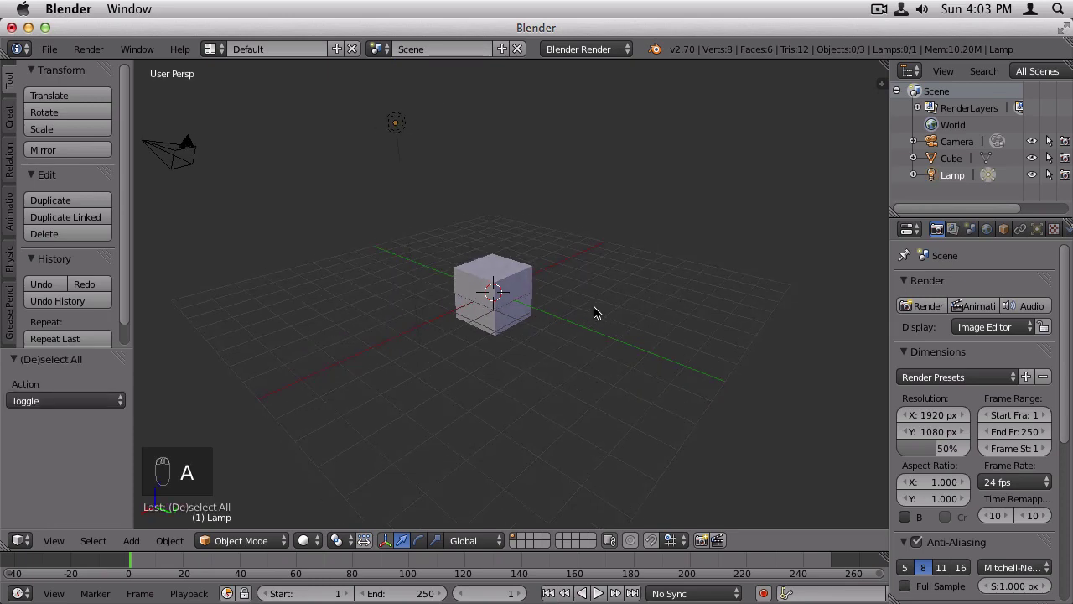
# Step: Toggle everything deselected with A and select only the cube
pyautogui.press('a')
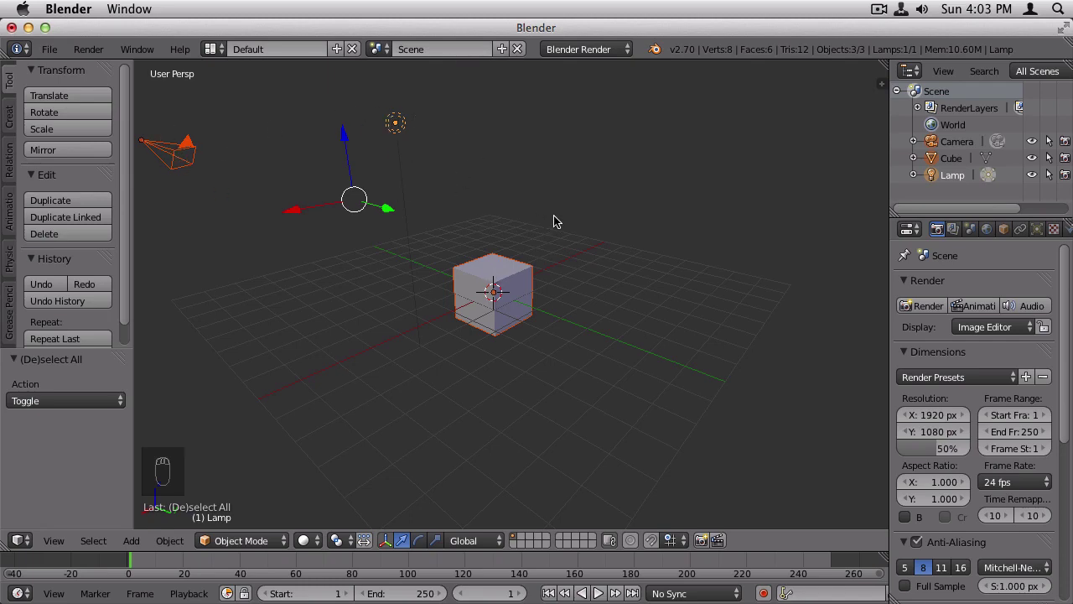
pyautogui.press('a')
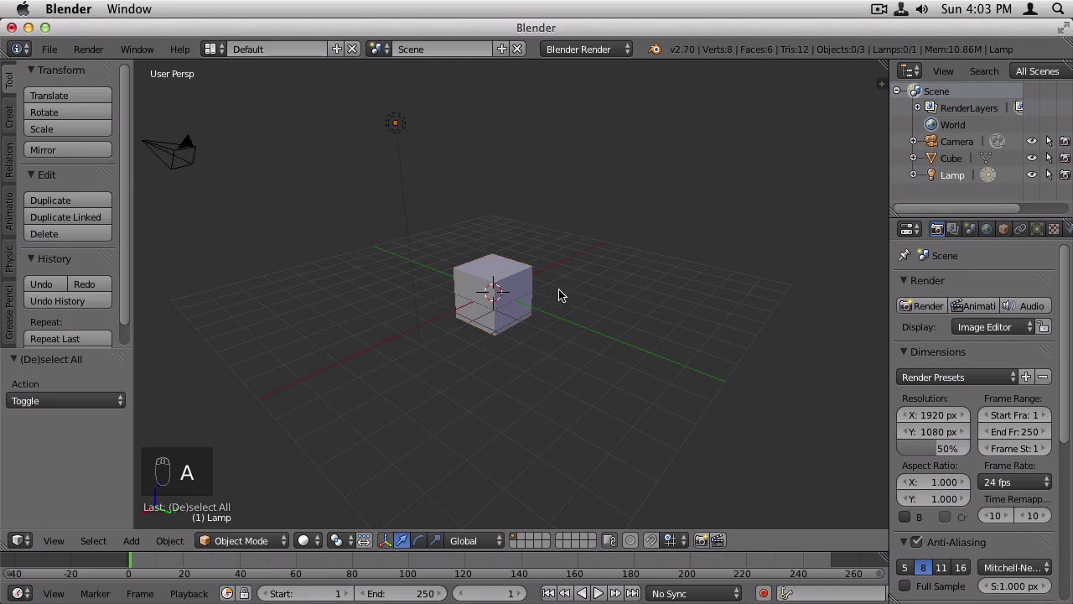
pyautogui.moveTo(560, 294); pyautogui.dragTo(493, 280, button='middle')
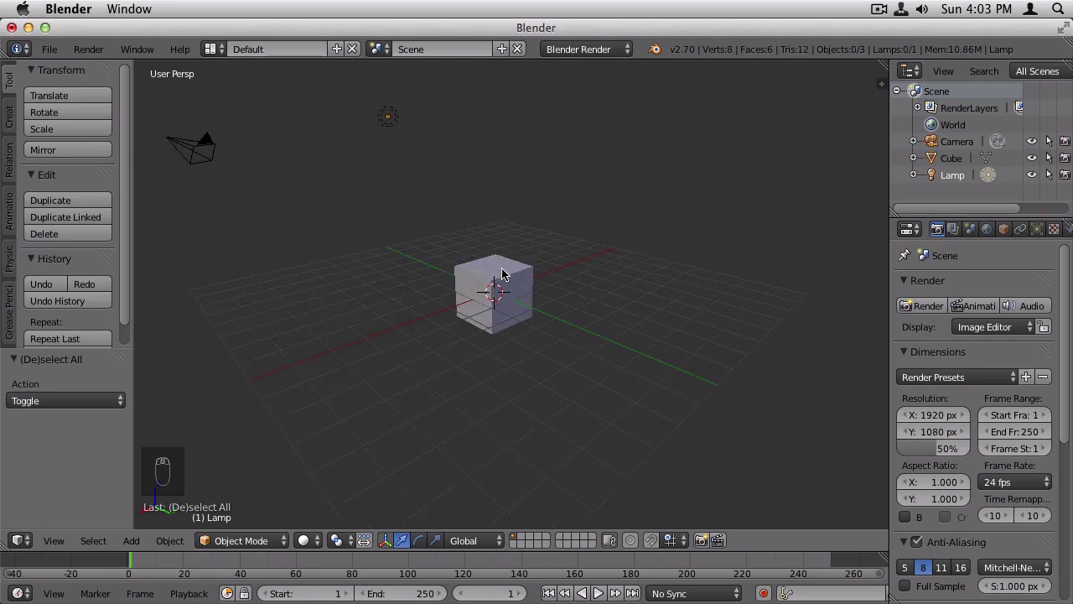
pyautogui.rightClick(495, 274)
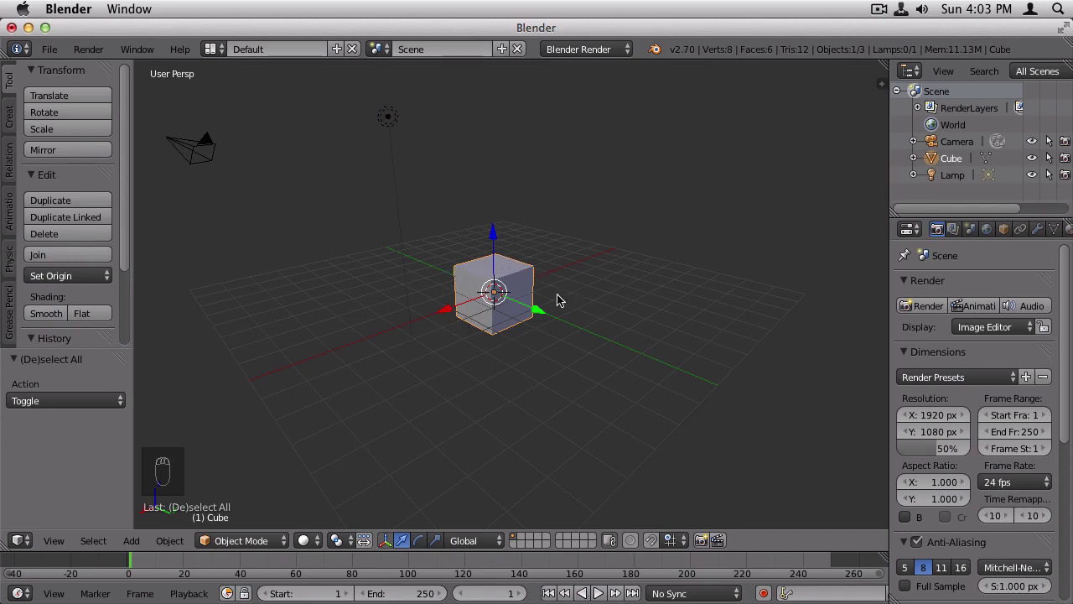
pyautogui.moveTo(558, 301)
pyautogui.mouseDown(button='middle')
pyautogui.moveTo(568, 328)
pyautogui.moveTo(546, 318)
pyautogui.mouseUp(button='middle')
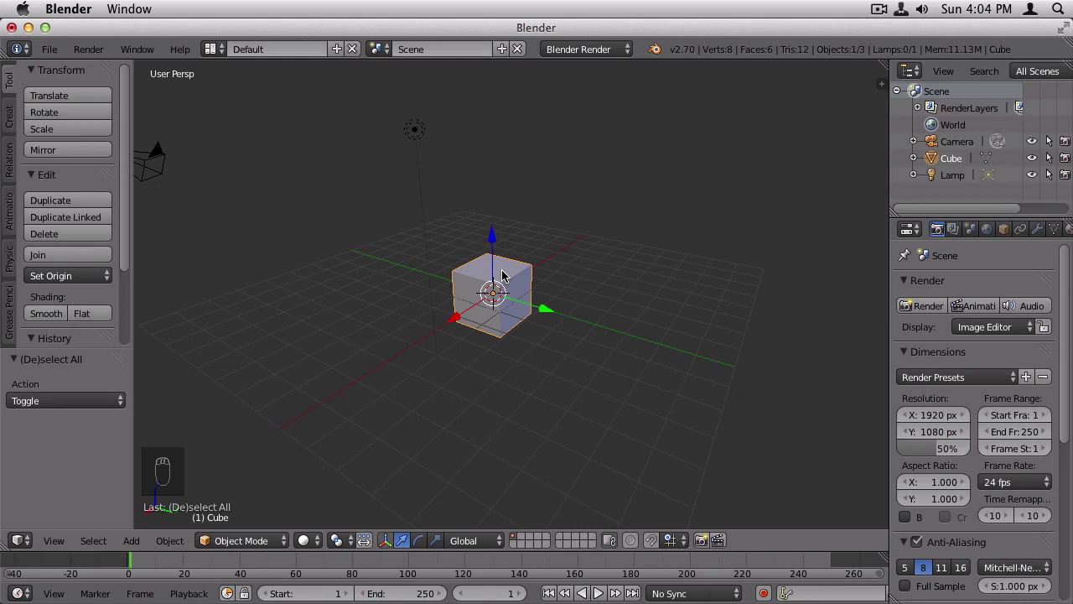
# Step: Delete the default cube with X, leaving just the camera and lamp
pyautogui.press('x')
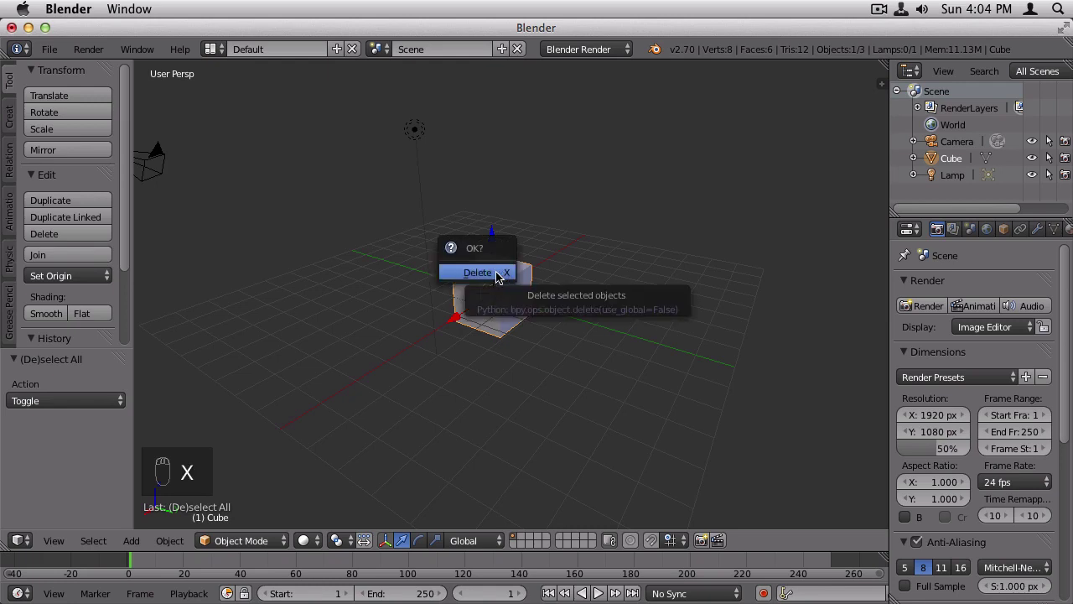
pyautogui.click(496, 274)
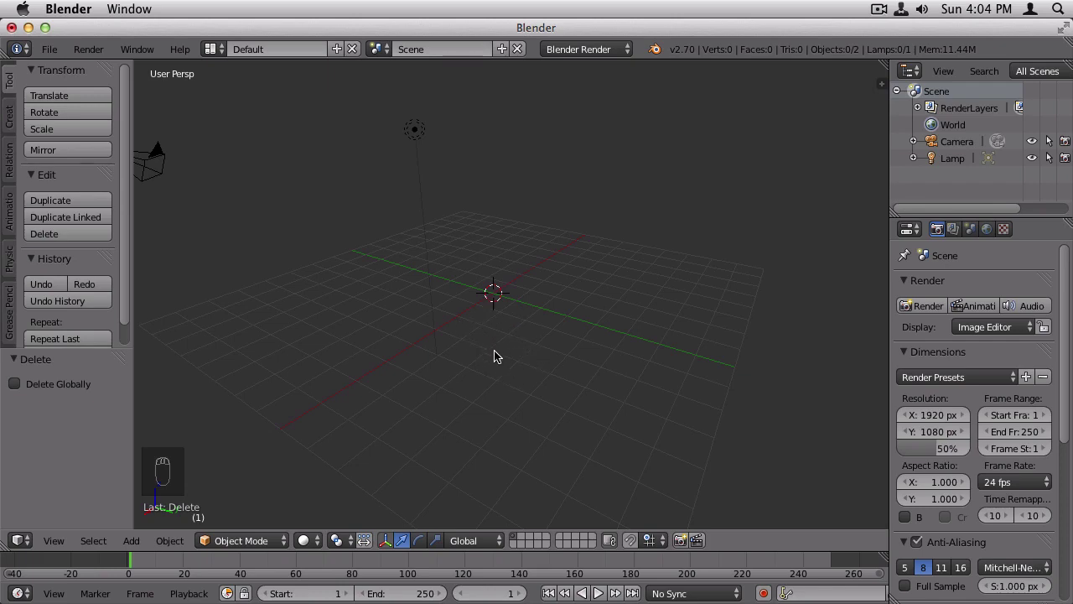
pyautogui.moveTo(495, 356); pyautogui.dragTo(493, 354, button='middle')
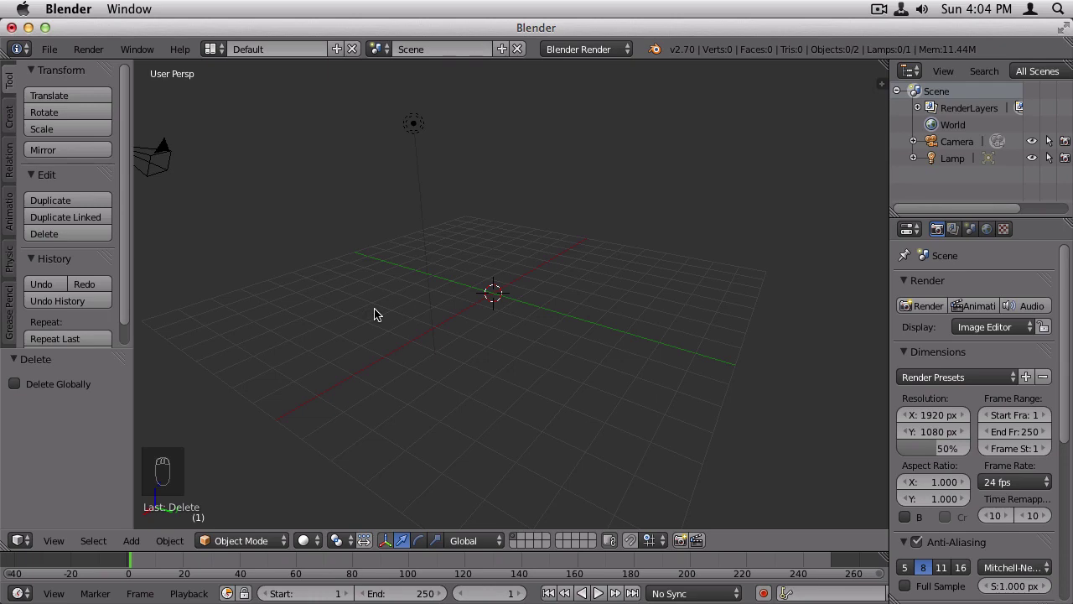
# Step: Place the 3D cursor at four different spots on the grid
pyautogui.click(447, 236)
pyautogui.click(642, 296)
pyautogui.click(500, 410)
pyautogui.click(483, 369)
# Step: Snap the 3D cursor back to the world origin with Object > Snap > Cursor to Center
pyautogui.click(167, 541)
pyautogui.moveTo(195, 398)
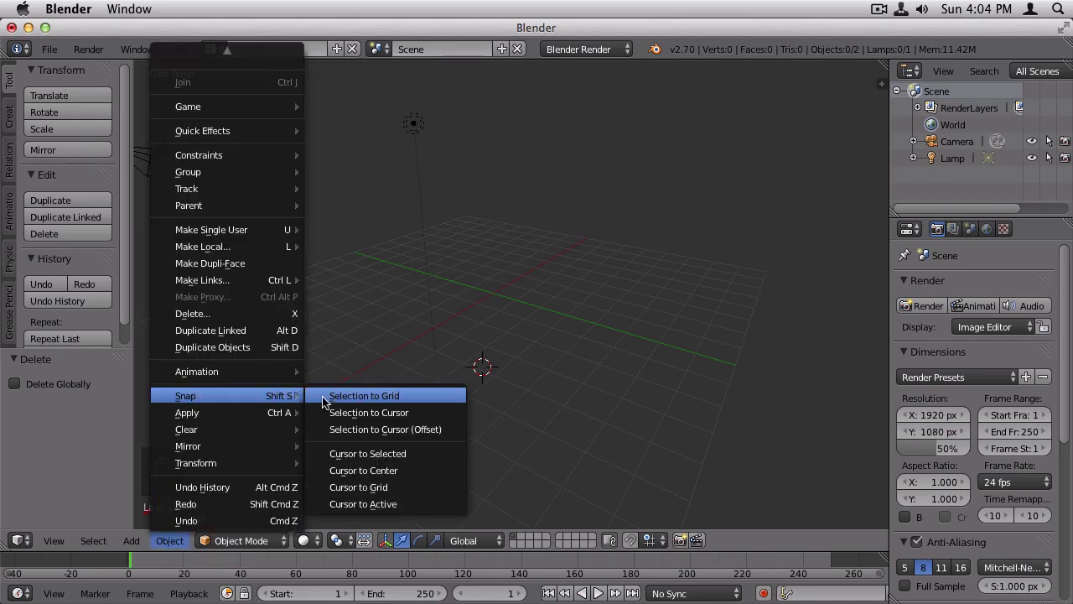
pyautogui.click(358, 472)
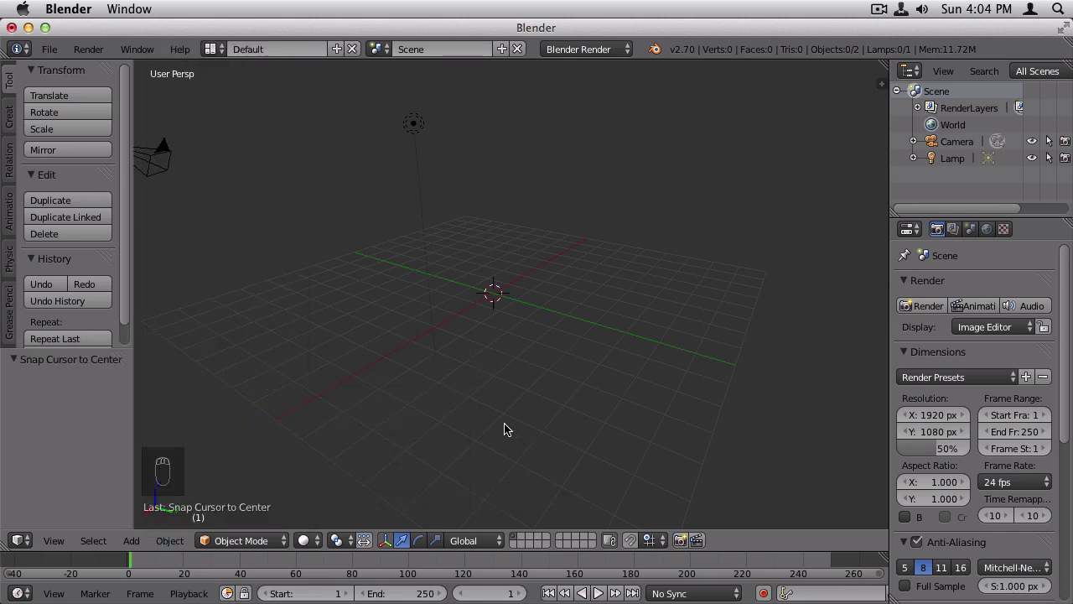
pyautogui.moveTo(514, 430); pyautogui.dragTo(519, 364, button='middle')
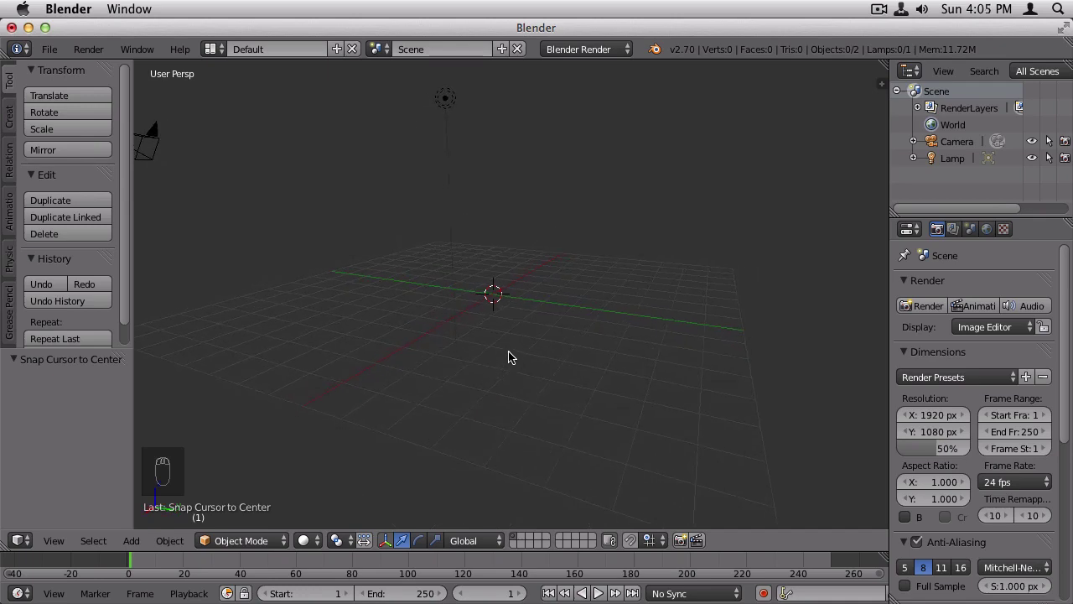
# Step: Show the Create tab's list of addable primitives in the tool shelf
pyautogui.click(132, 540)
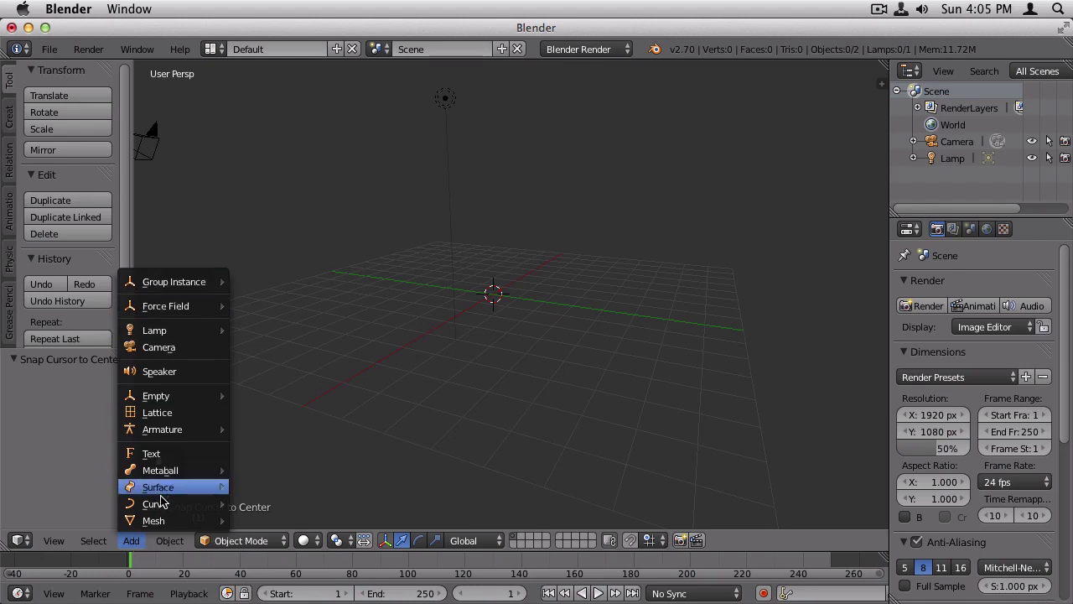
pyautogui.click(10, 118)
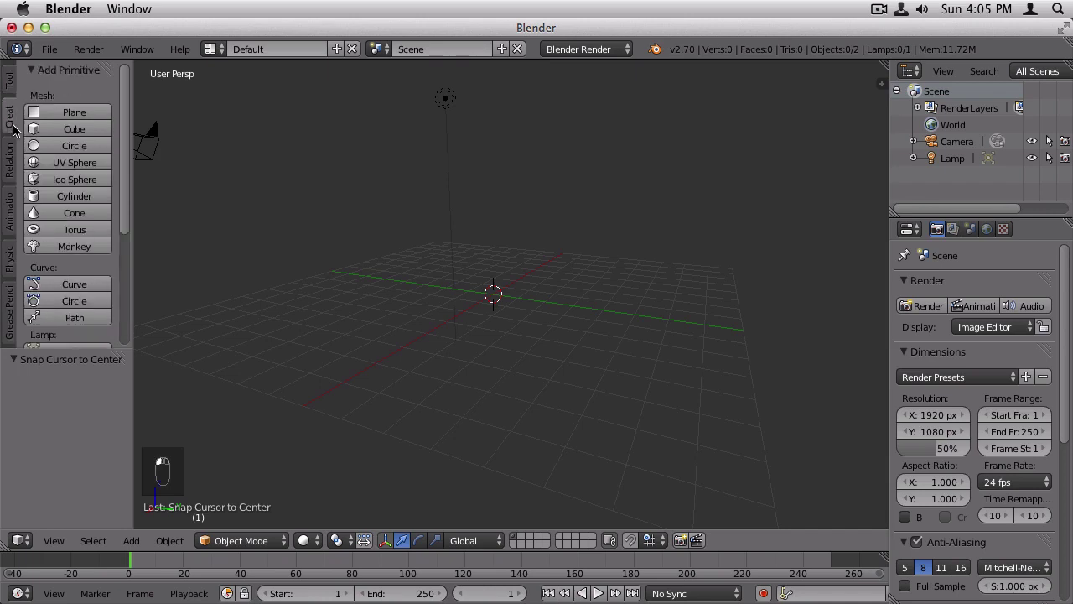
pyautogui.moveTo(73, 359); pyautogui.dragTo(73, 515)
pyautogui.scroll(-2, 63, 266)
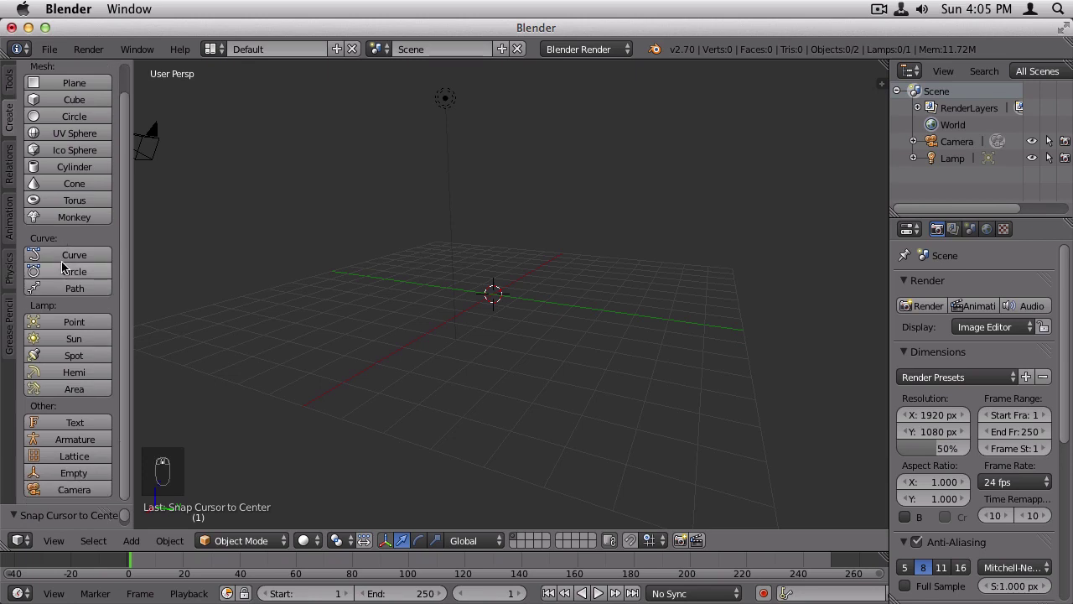
pyautogui.scroll(2, 63, 267)
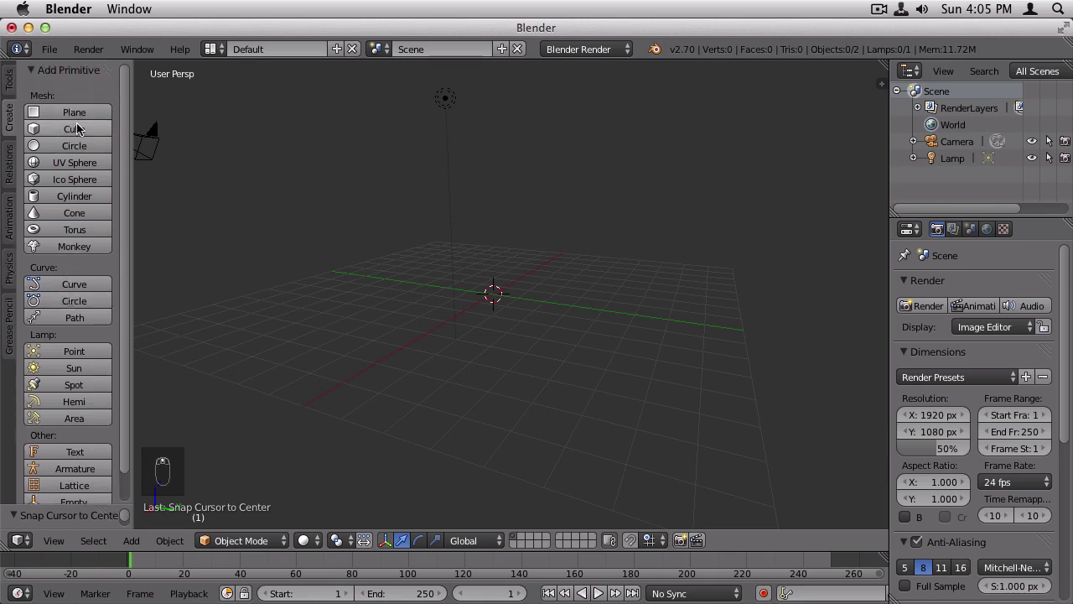
# Step: Add a Suzanne monkey head at the origin, inspect it, then delete it
pyautogui.click(60, 249)
pyautogui.moveTo(490, 329); pyautogui.dragTo(556, 319, button='middle')
pyautogui.scroll(3, 536, 319)
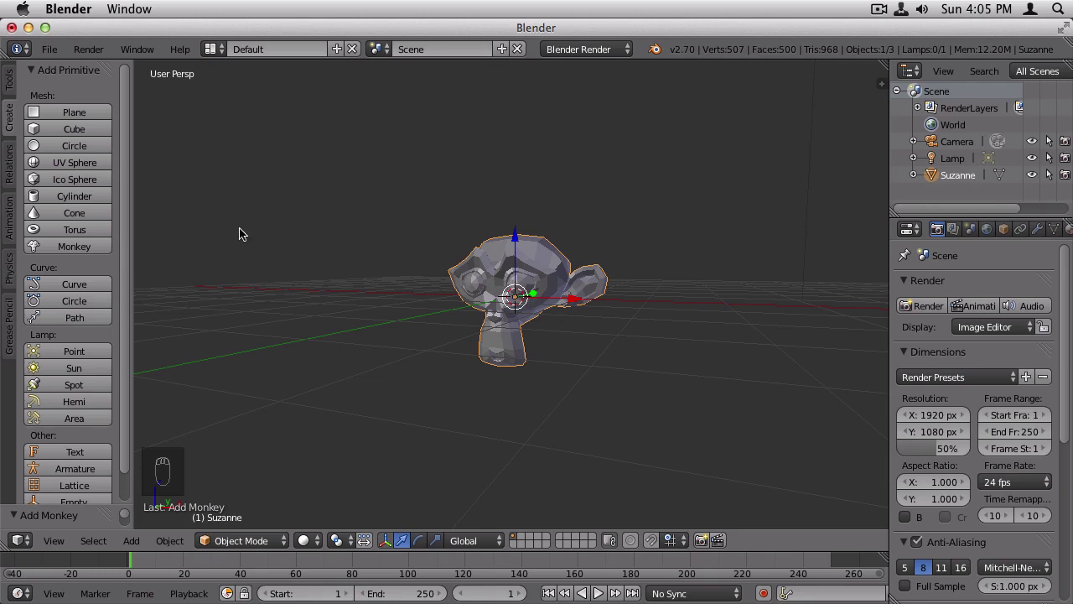
pyautogui.press('x')
pyautogui.click(461, 294)
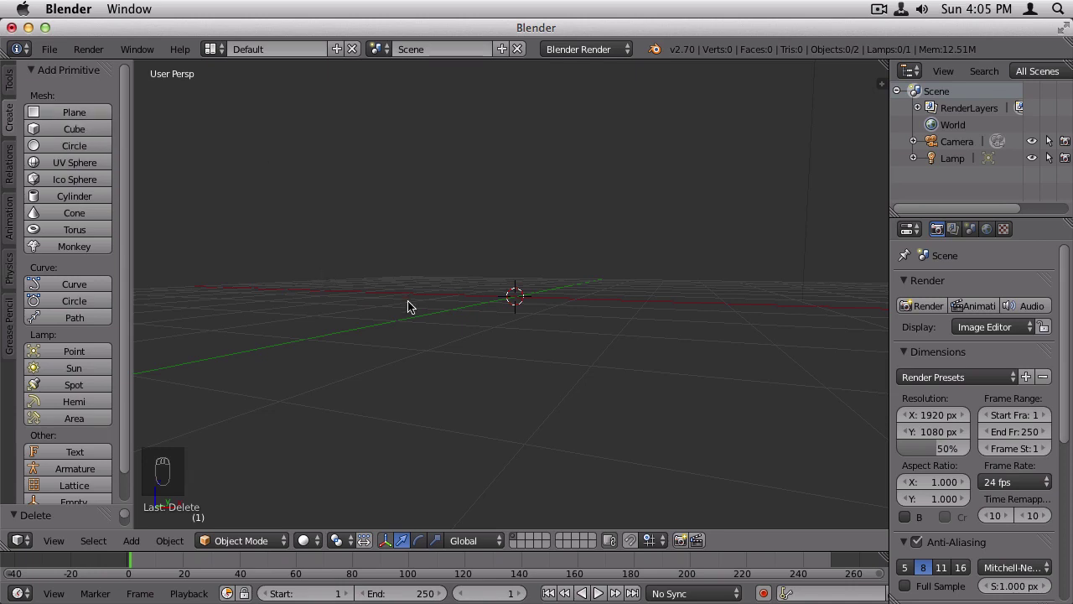
pyautogui.moveTo(494, 314); pyautogui.dragTo(493, 346, button='middle')
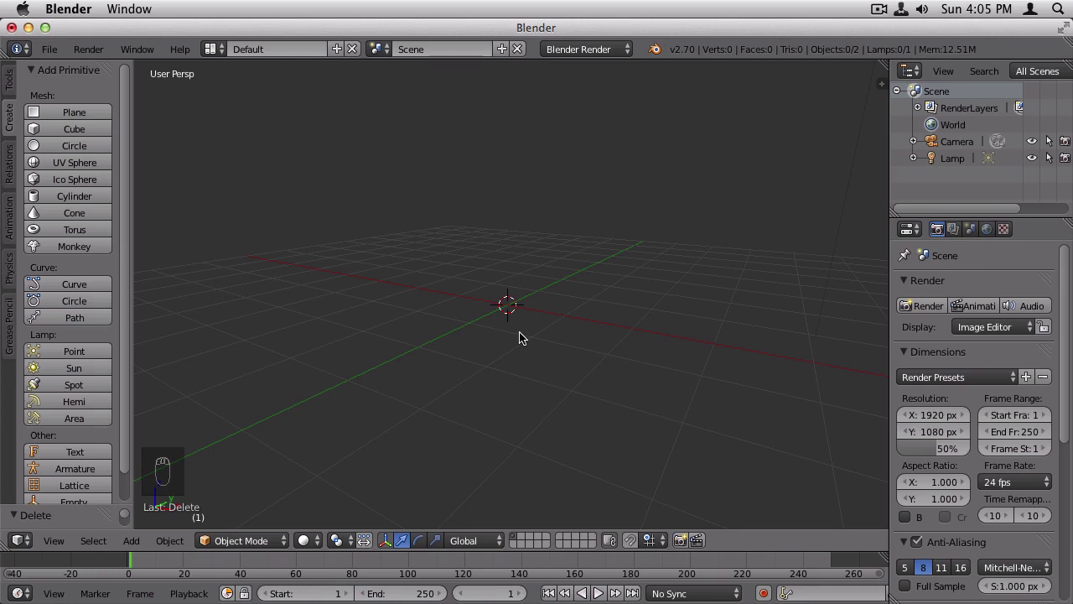
# Step: Add a Cylinder mesh at the origin from the Shift+A Mesh menu
pyautogui.hotkey('shift', 'a')
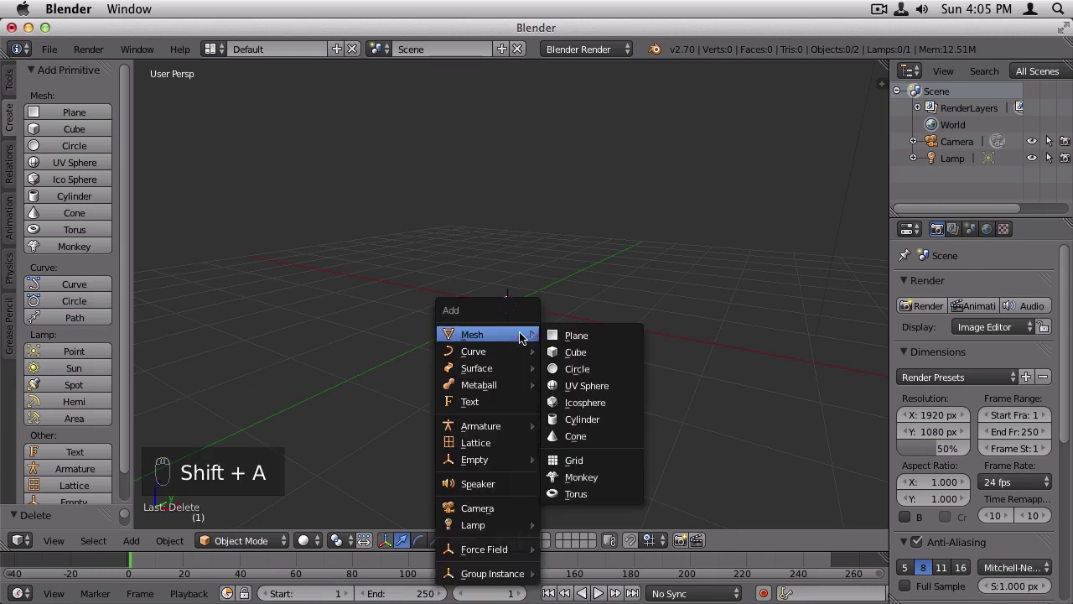
pyautogui.moveTo(510, 333)
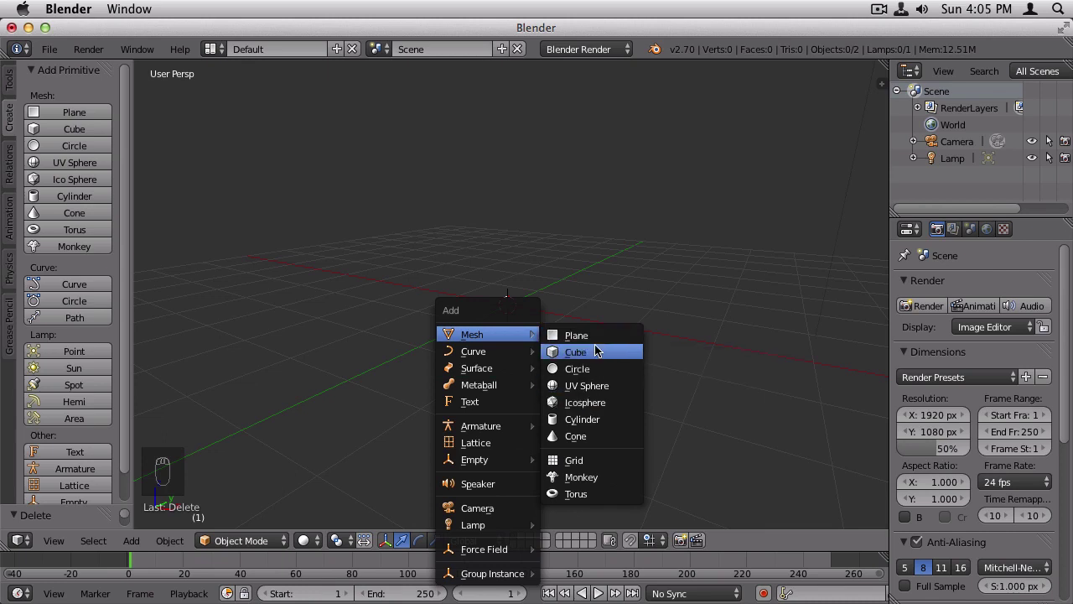
pyautogui.click(592, 422)
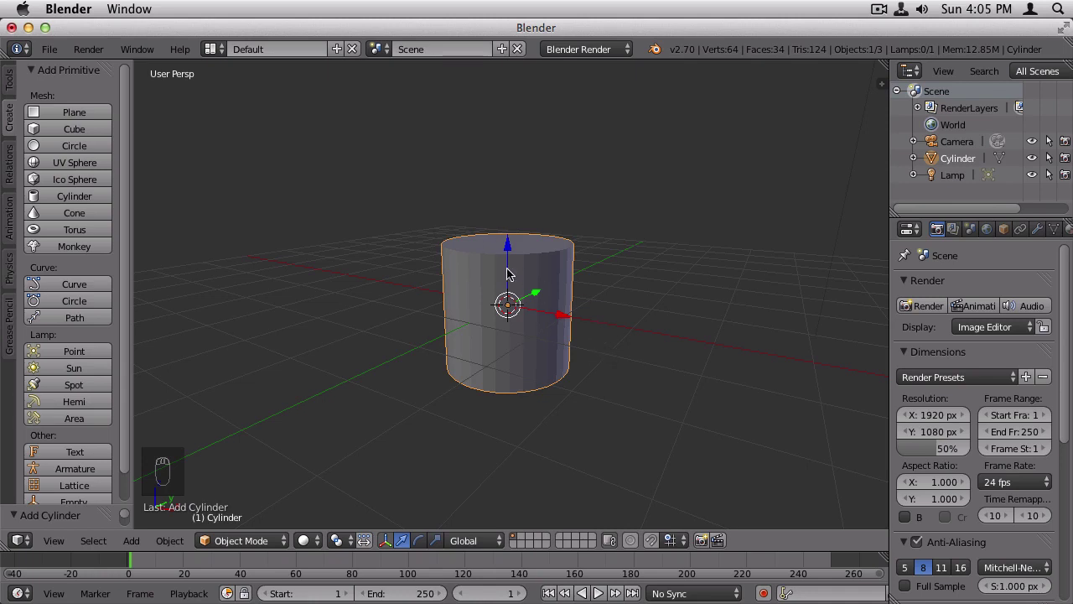
# Step: Give the new cylinder 10 vertices, radius 1.5 and depth 3
pyautogui.moveTo(87, 510); pyautogui.dragTo(63, 259)
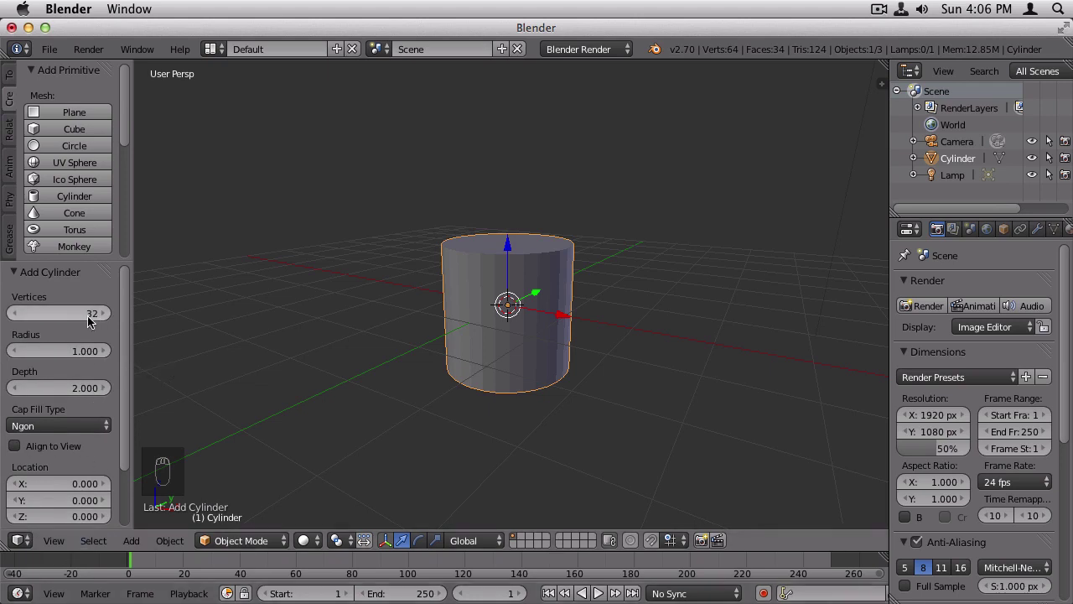
pyautogui.moveTo(369, 375)
pyautogui.mouseDown(button='middle')
pyautogui.moveTo(388, 377)
pyautogui.moveTo(361, 394)
pyautogui.mouseUp(button='middle')
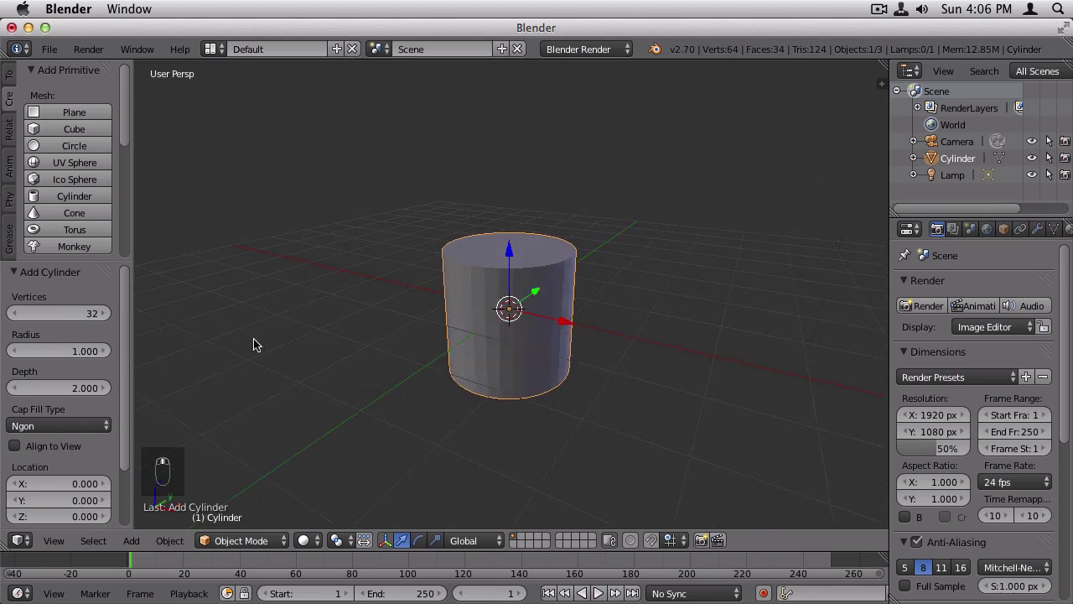
pyautogui.click(92, 315)
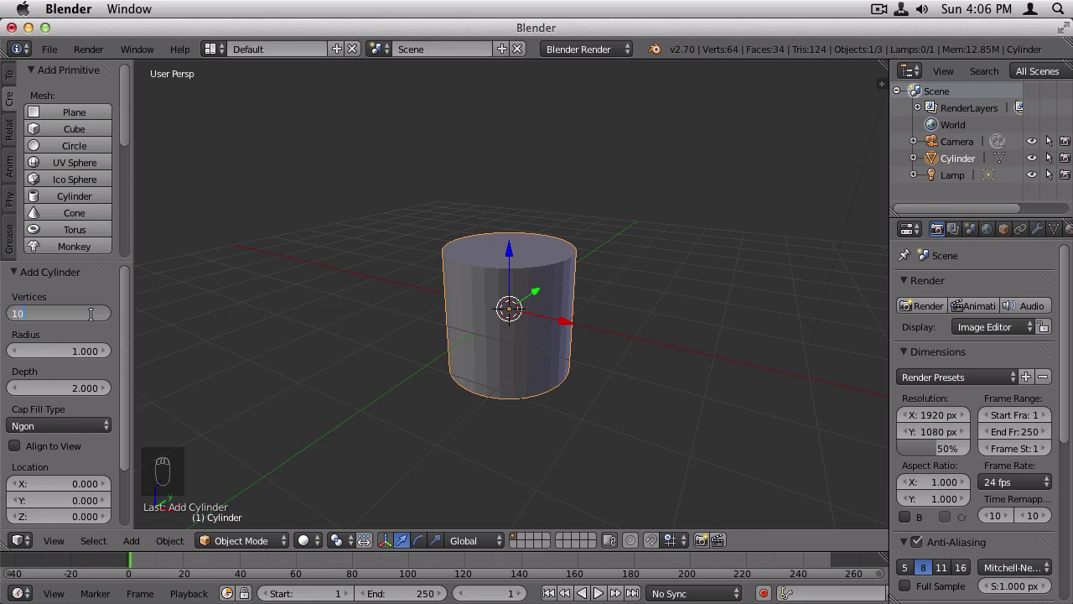
pyautogui.press('Return')
pyautogui.click(87, 351)
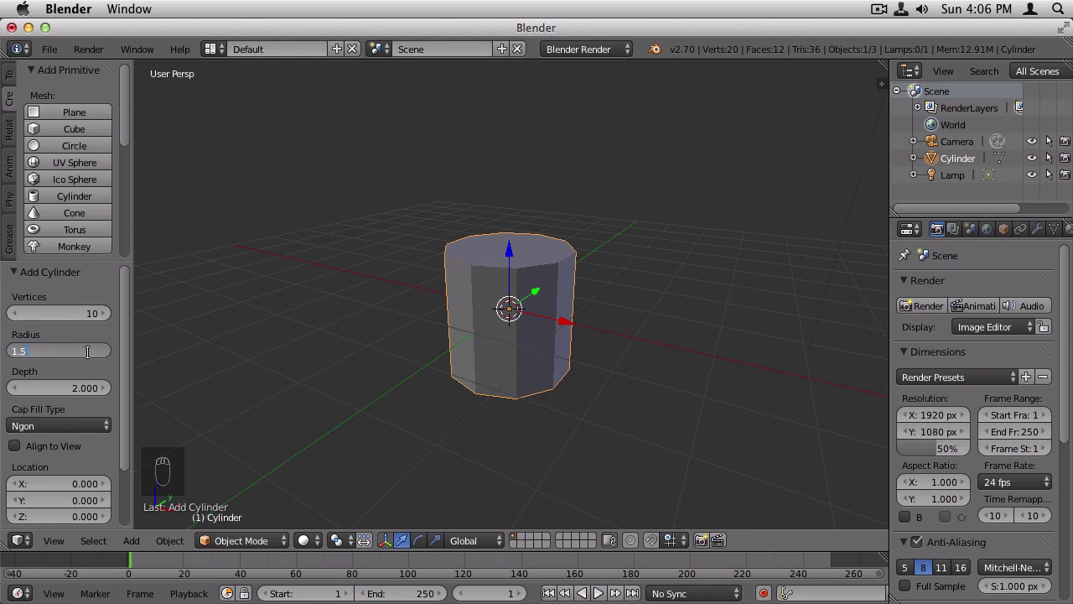
pyautogui.press('Return')
pyautogui.click(87, 388)
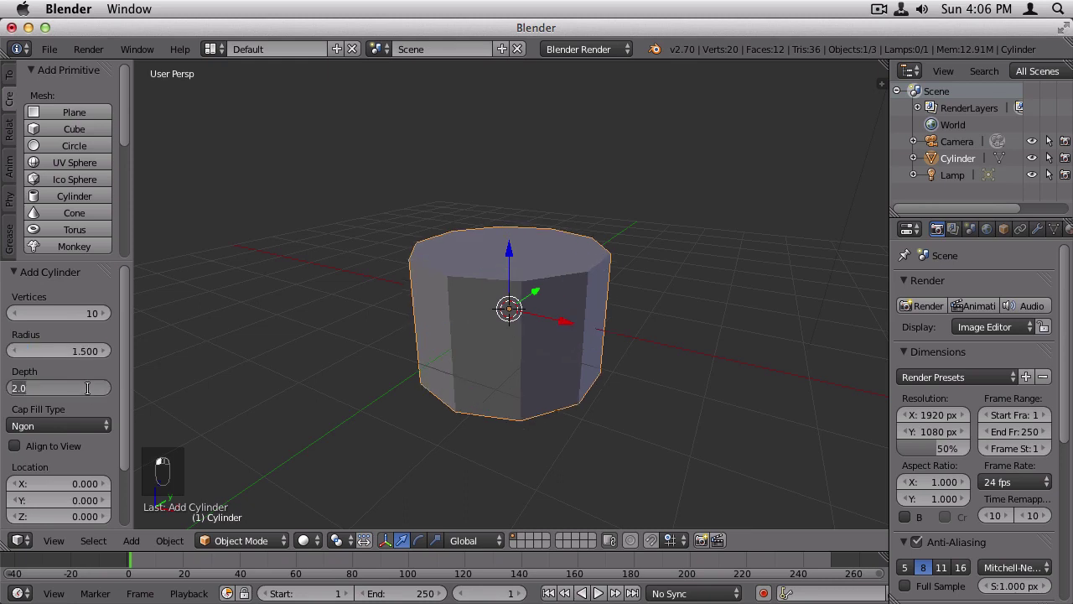
pyautogui.write('3')
pyautogui.press('Tab')
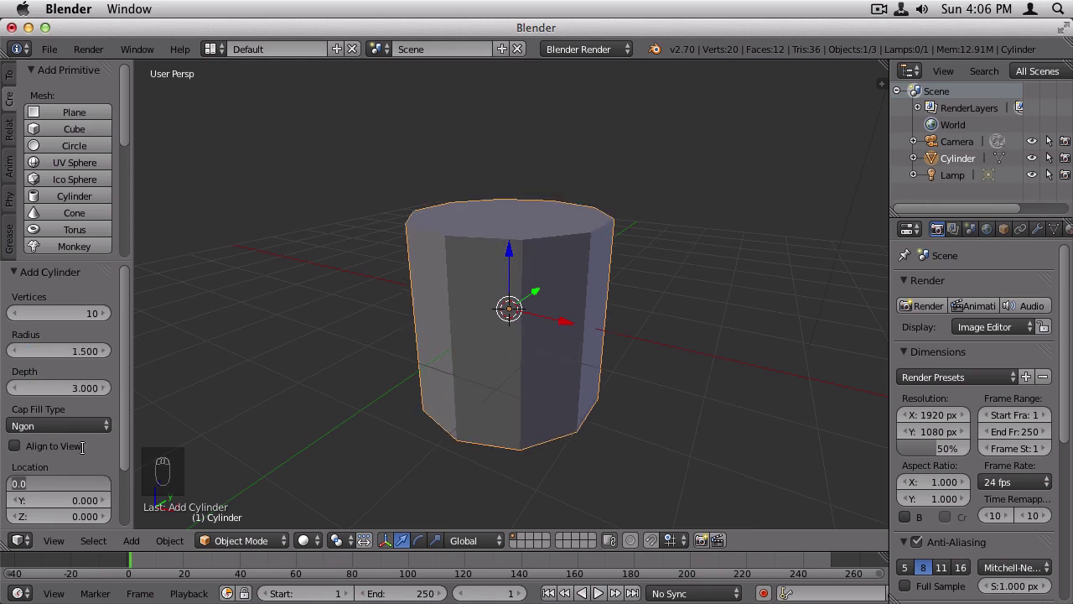
# Step: Set the cylinder's Cap Fill Type to Triangle Fan and inspect the caps
pyautogui.click(101, 423)
pyautogui.click(100, 424)
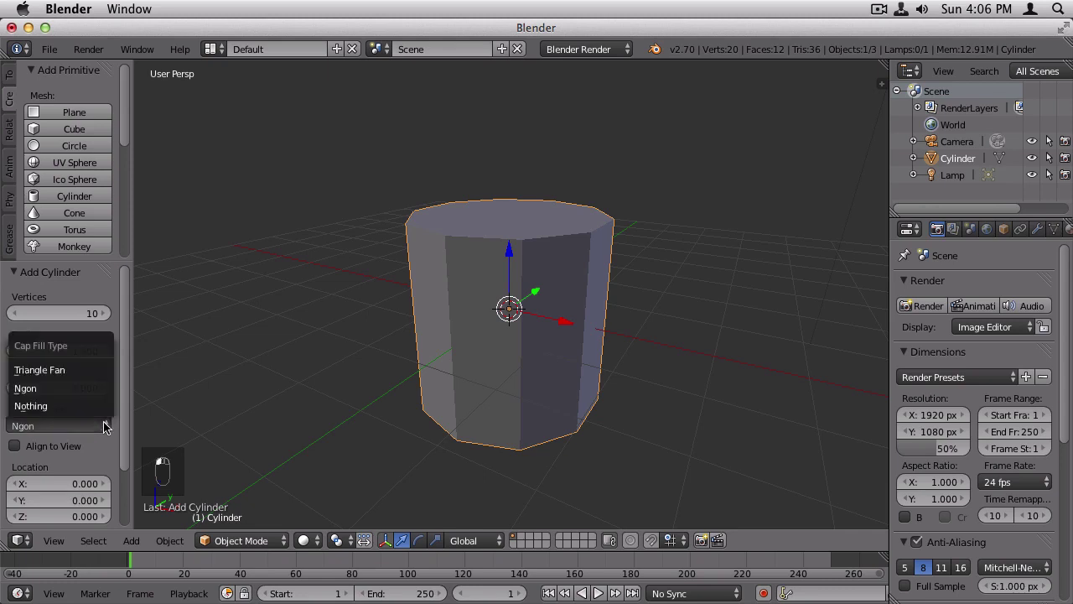
pyautogui.click(83, 371)
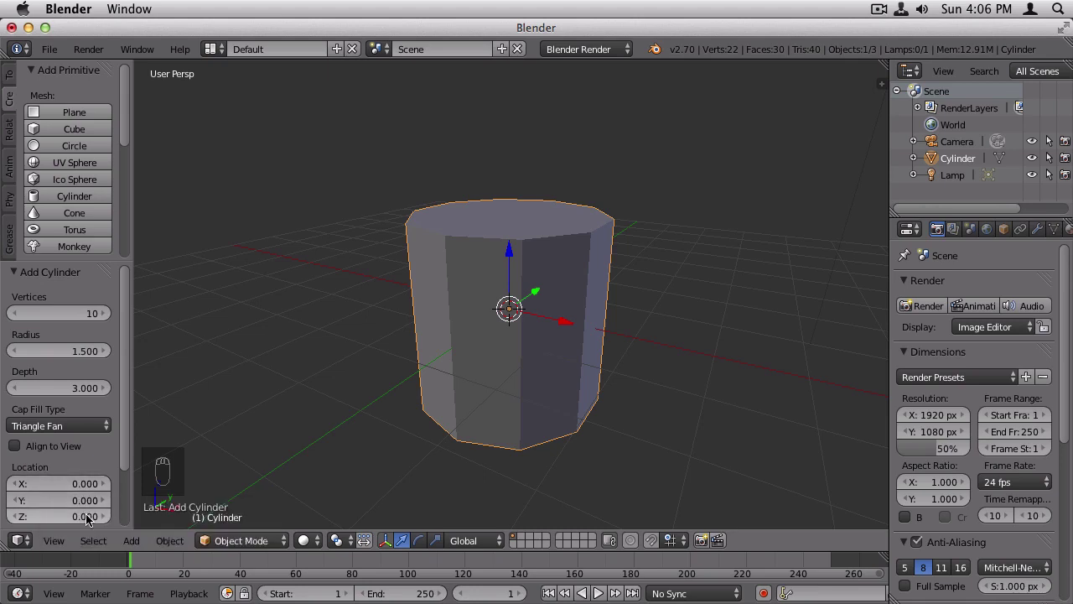
pyautogui.scroll(-3, 682, 378)
pyautogui.moveTo(656, 397); pyautogui.dragTo(612, 358, button='middle')
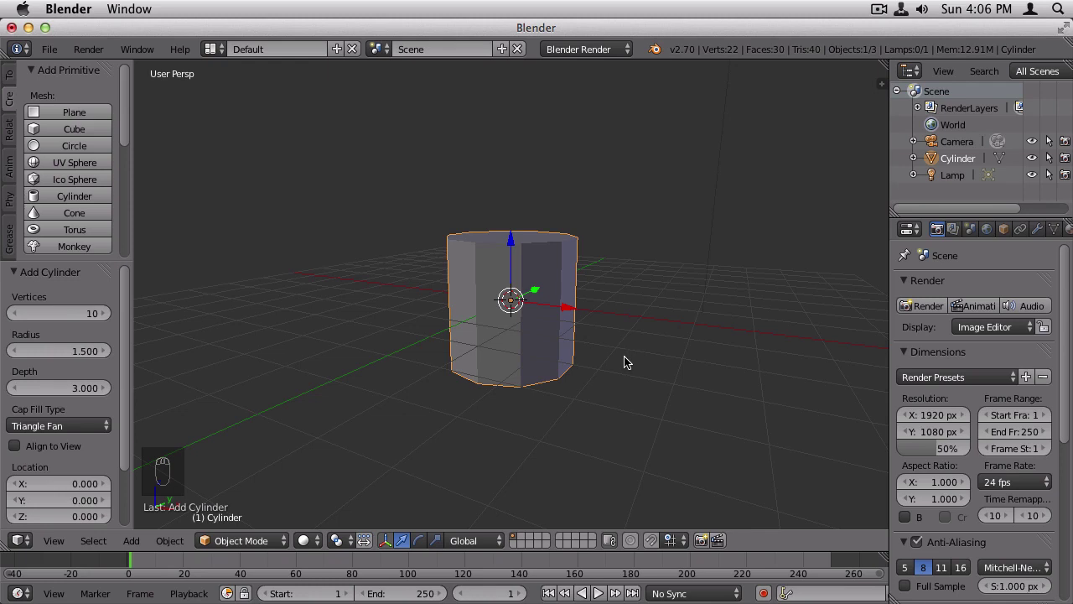
pyautogui.moveTo(623, 361); pyautogui.dragTo(621, 377, button='middle')
# Step: Switch the tool shelf to Tools, then start and cancel a Translate move of the cylinder
pyautogui.click(10, 74)
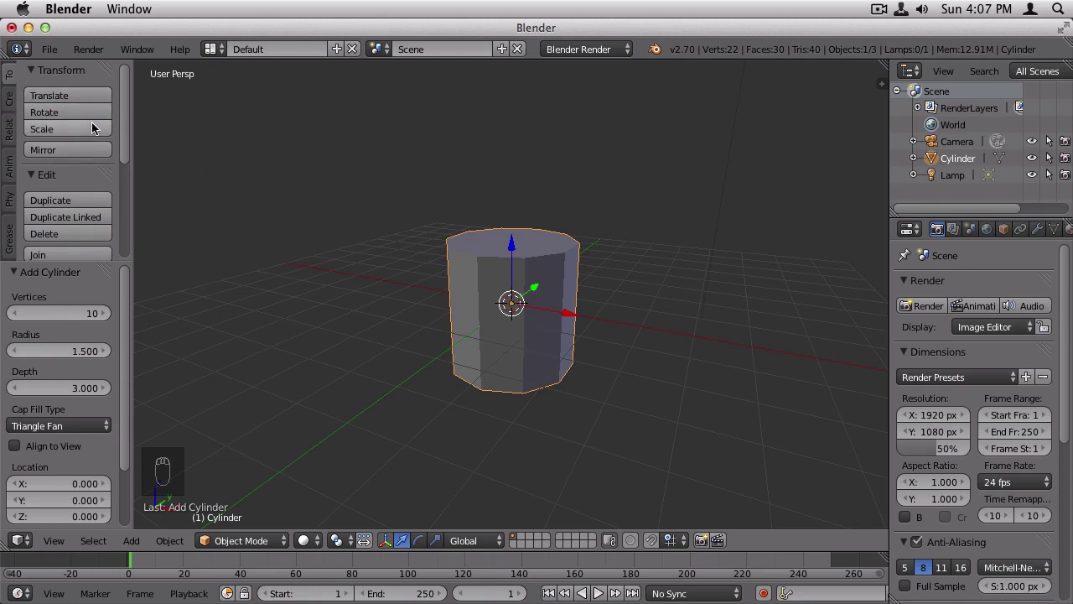
pyautogui.click(54, 97)
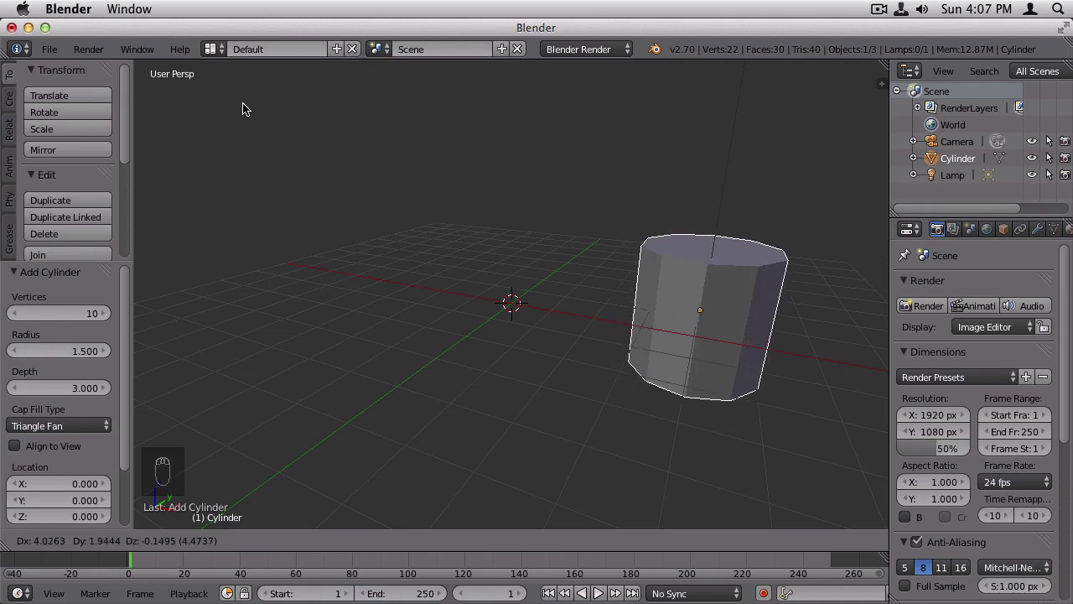
pyautogui.press('Escape')
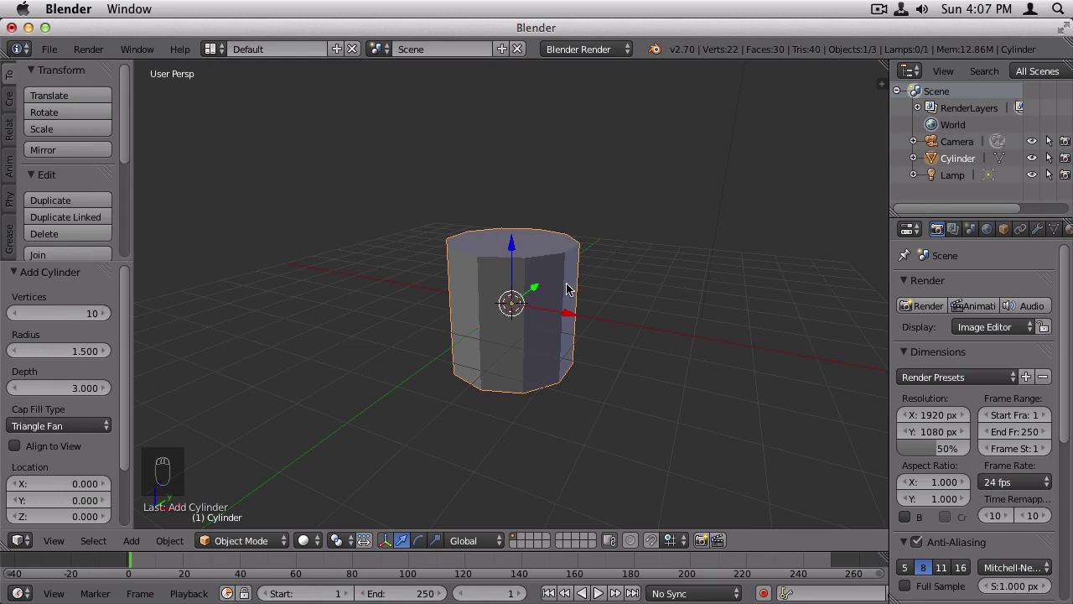
# Step: Move the cylinder along the X axis to X 3.015 using G then X
pyautogui.press('g')
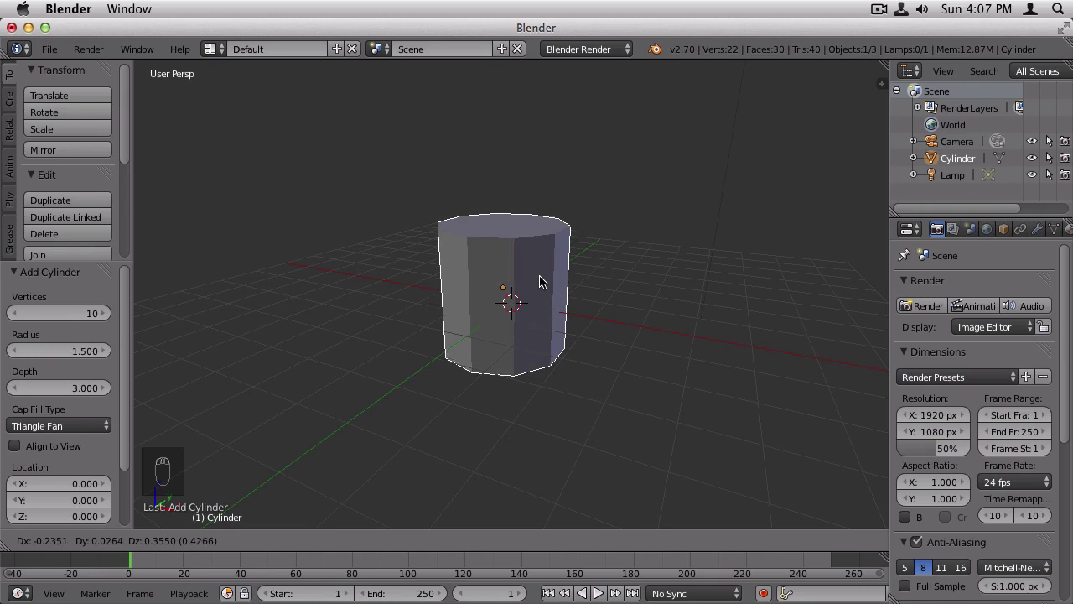
pyautogui.press('x')
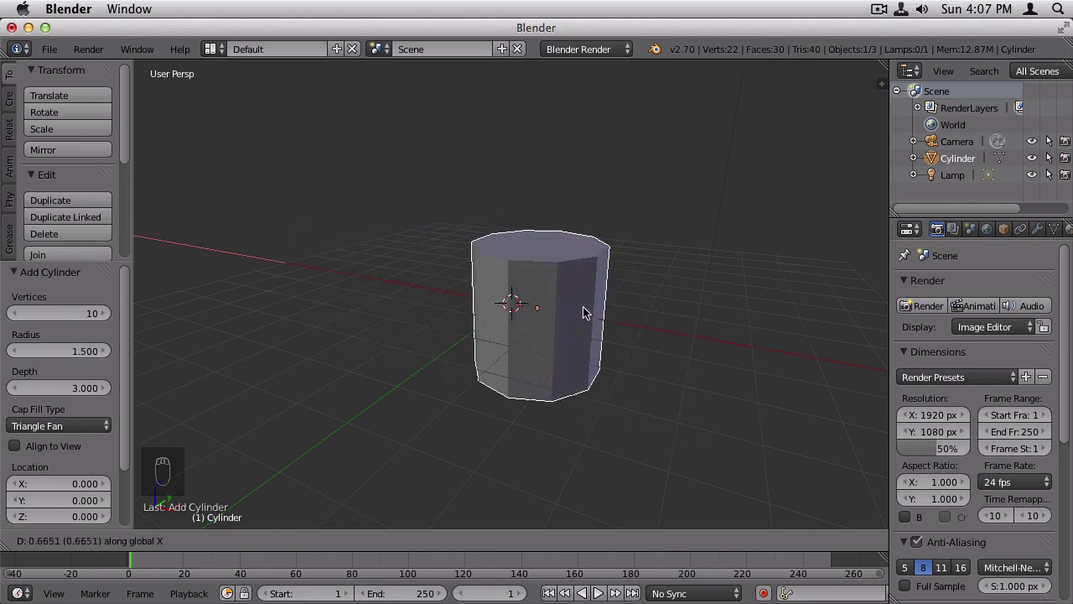
pyautogui.click(677, 331)
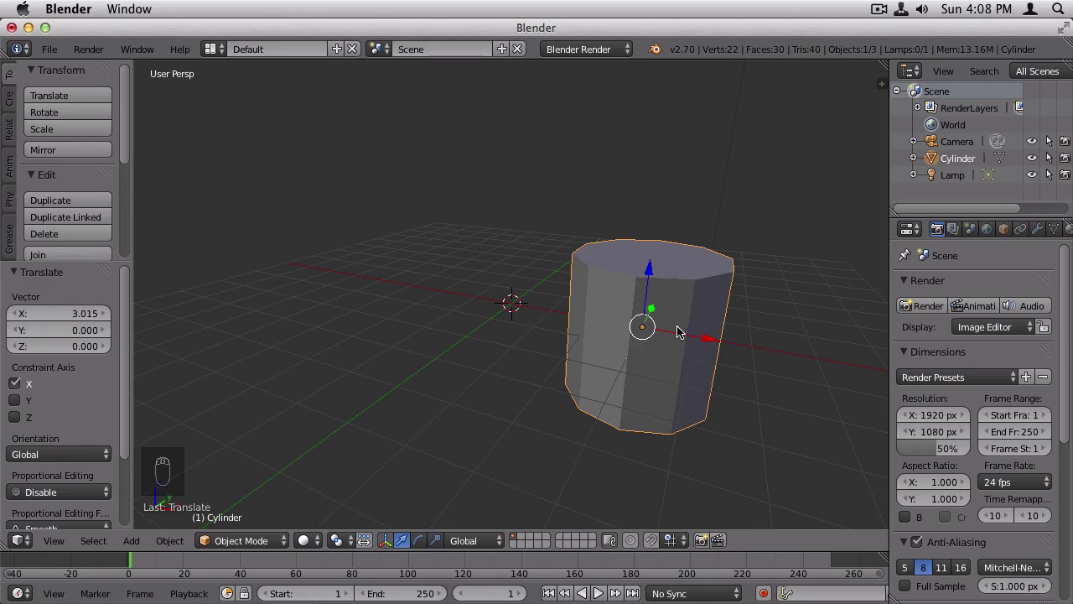
# Step: Undo the X move, then stretch the cylinder along Z and undo the stretch
pyautogui.press('super+z')
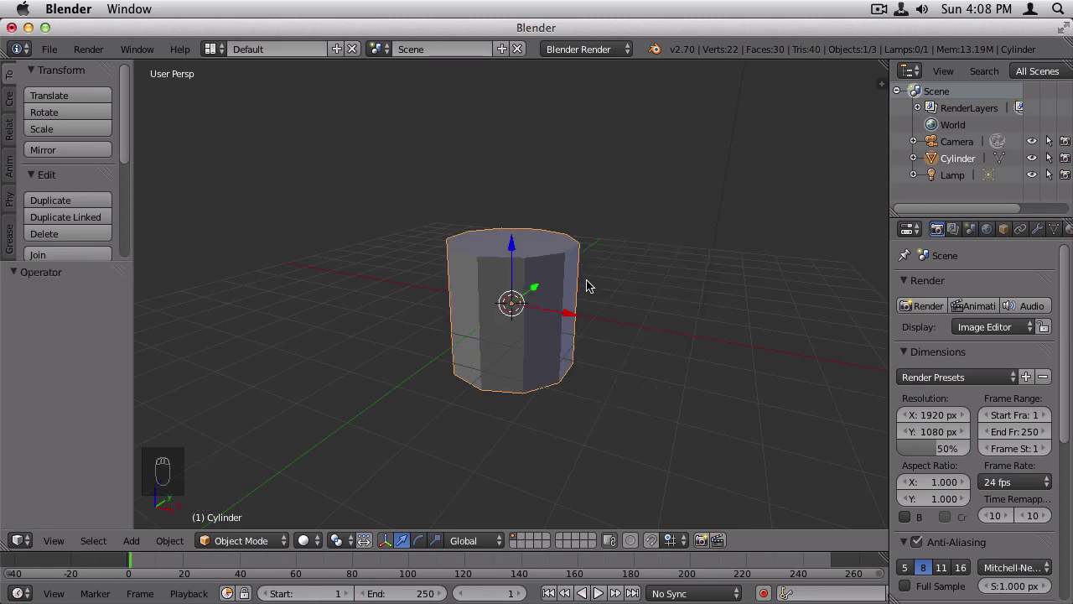
pyautogui.press('s')
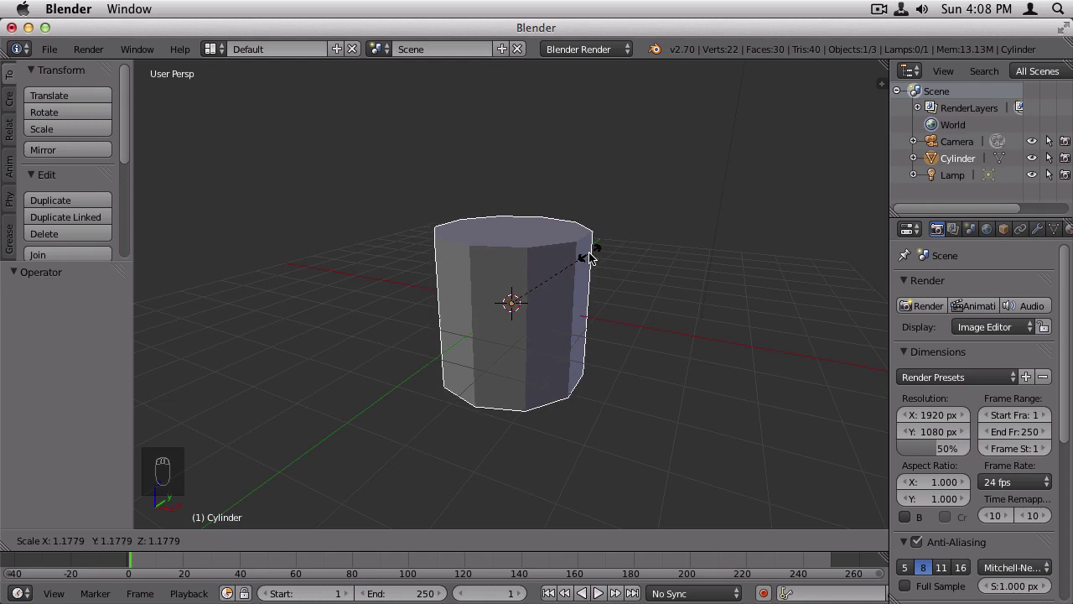
pyautogui.press('z')
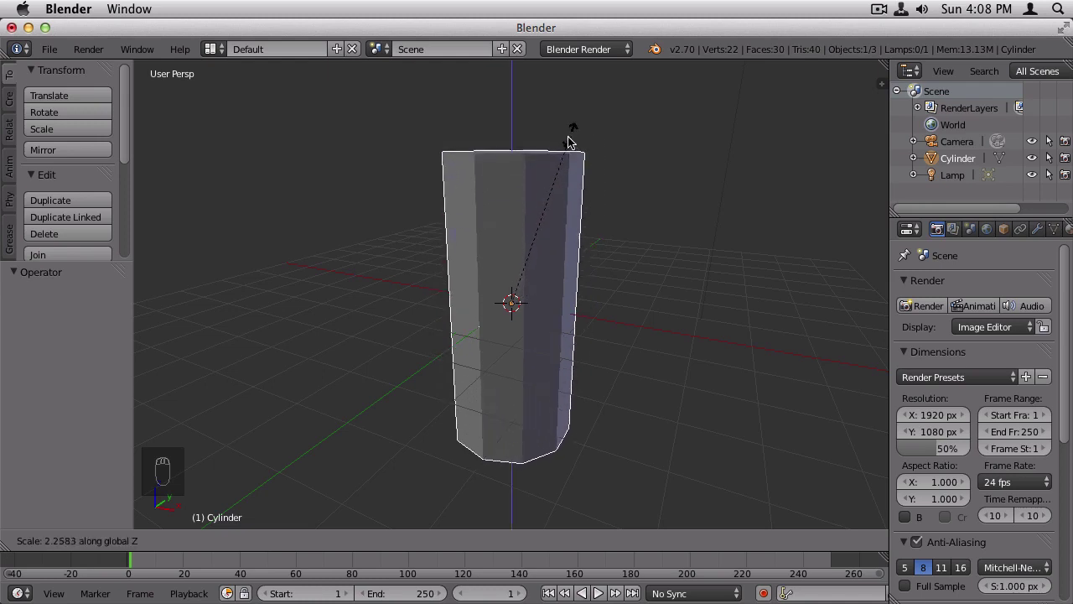
pyautogui.click(551, 150)
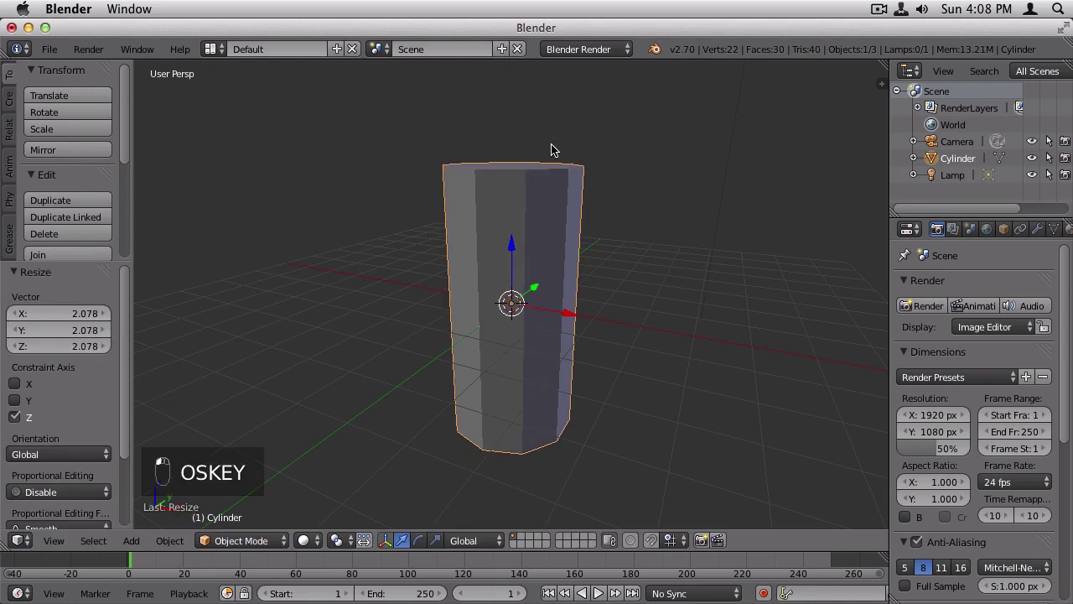
pyautogui.press('super+z')
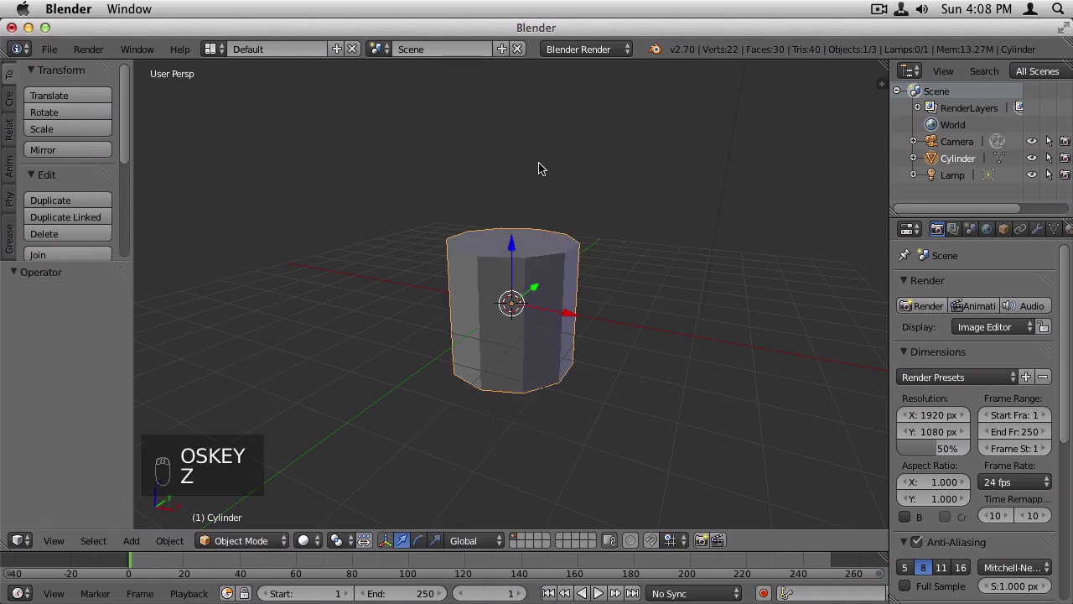
# Step: Start a Y-axis rotation of the cylinder and cancel it, keeping it upright
pyautogui.press('r')
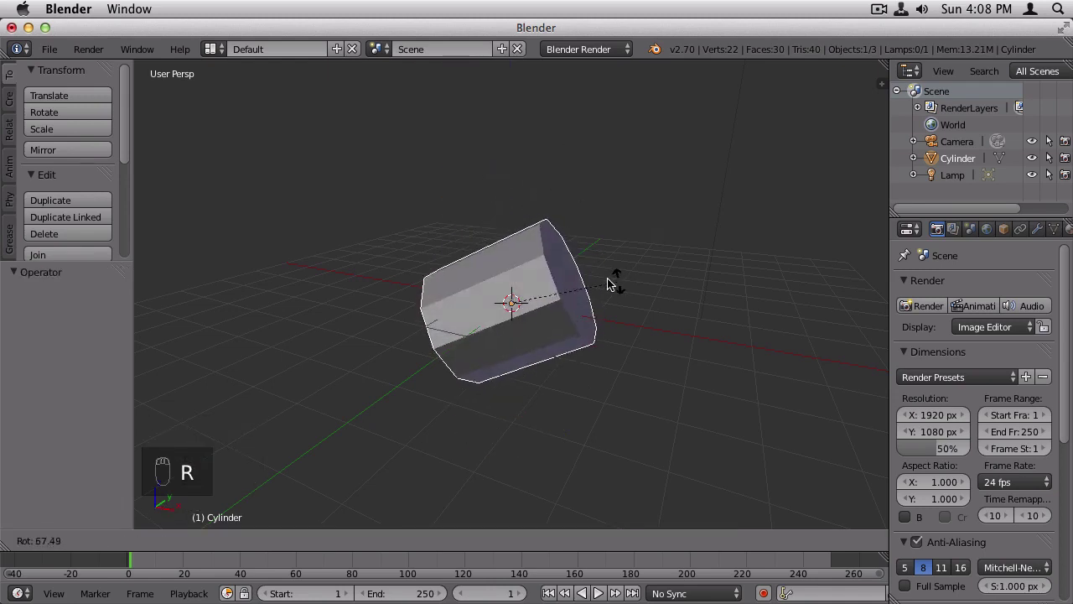
pyautogui.press('y')
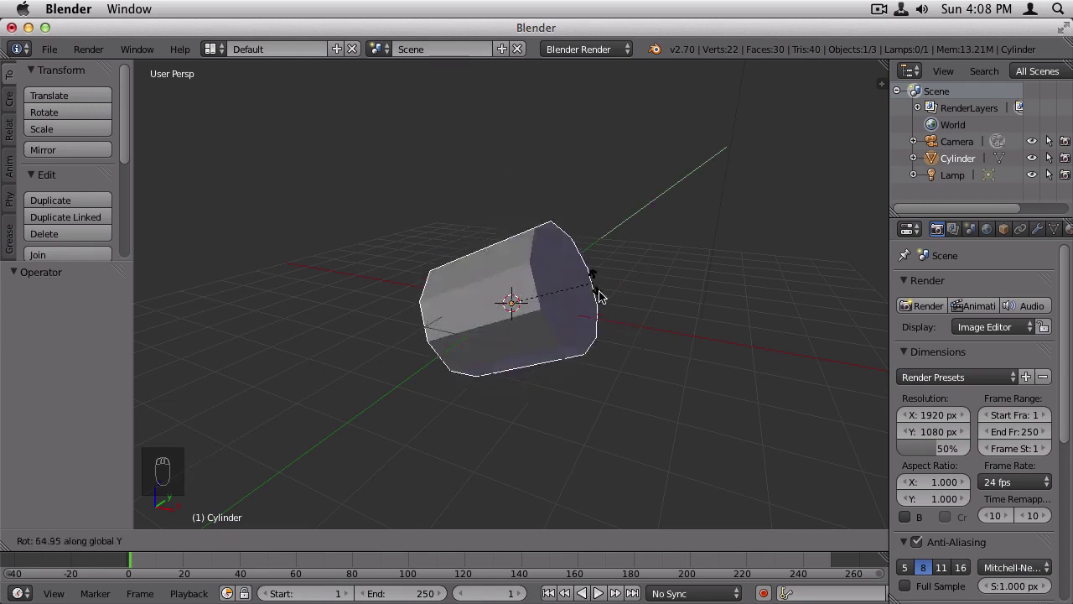
pyautogui.press('Escape')
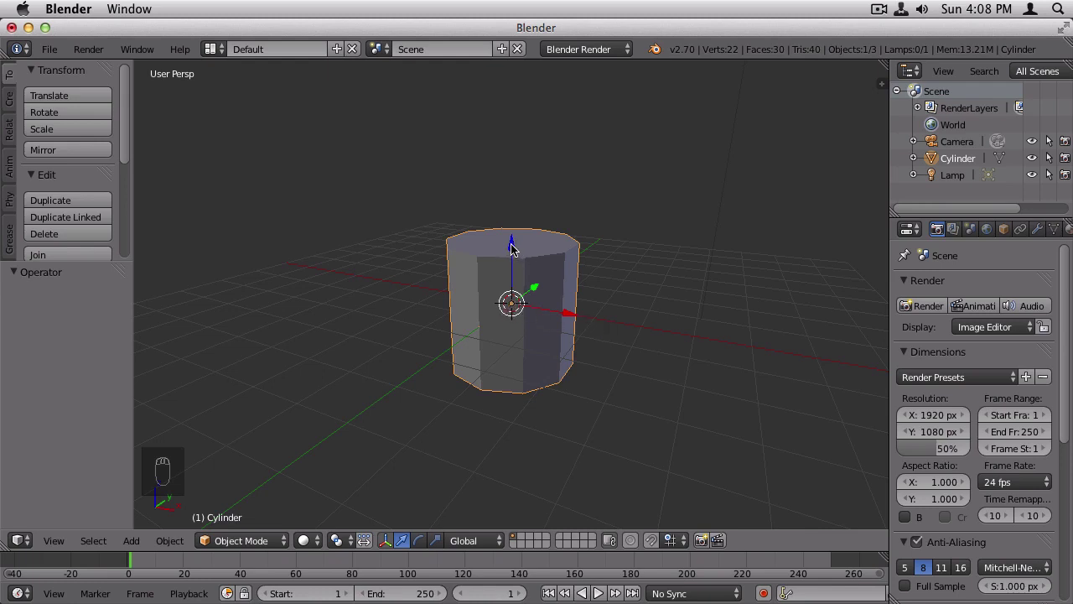
pyautogui.moveTo(512, 248); pyautogui.dragTo(511, 302)
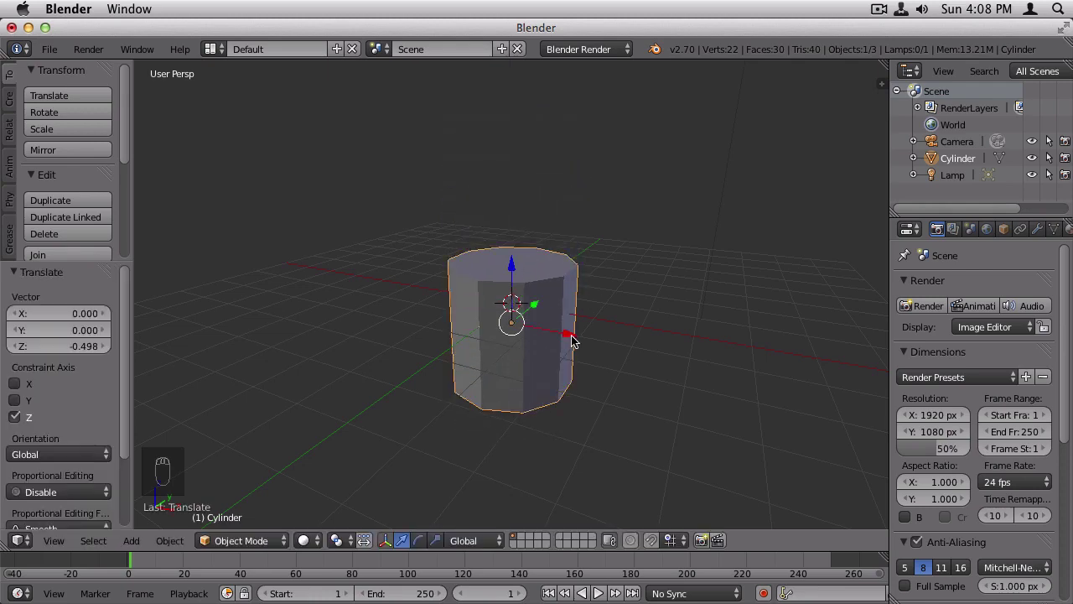
pyautogui.moveTo(570, 340); pyautogui.dragTo(702, 373)
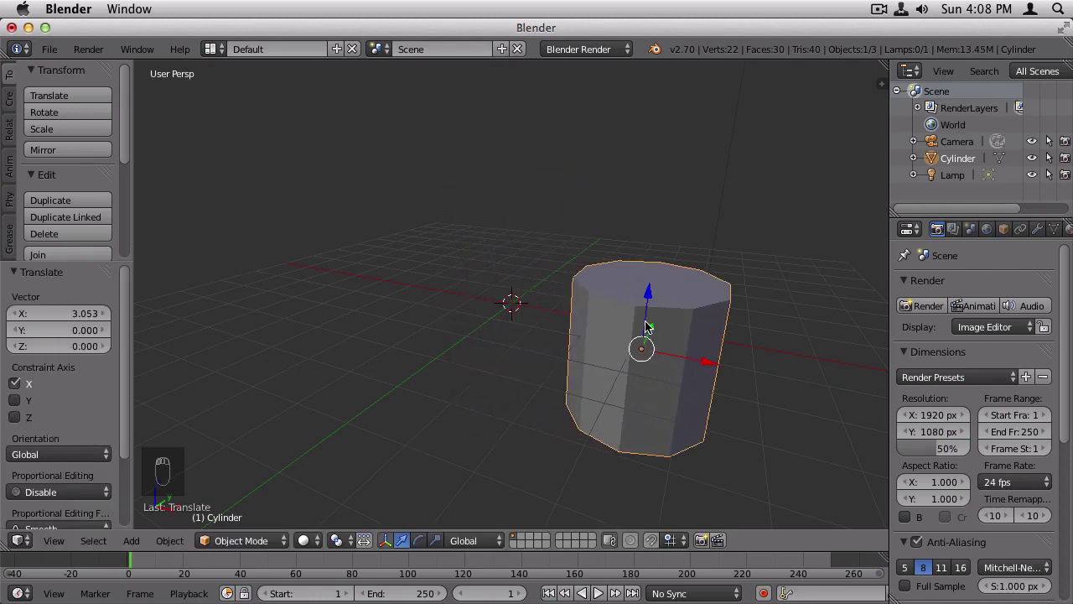
pyautogui.press('super+z')
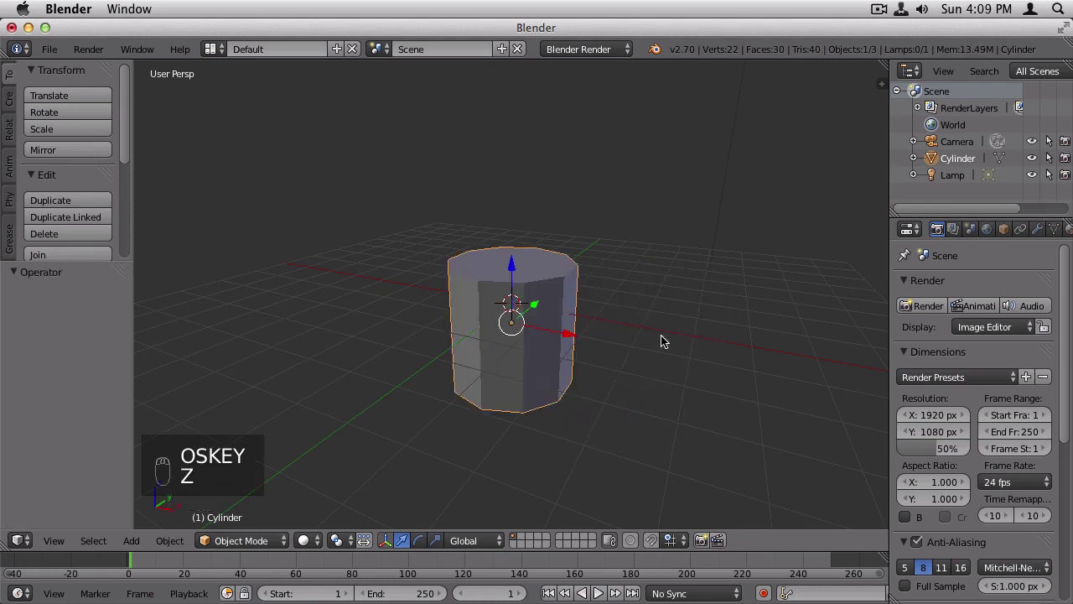
pyautogui.press('super+z')
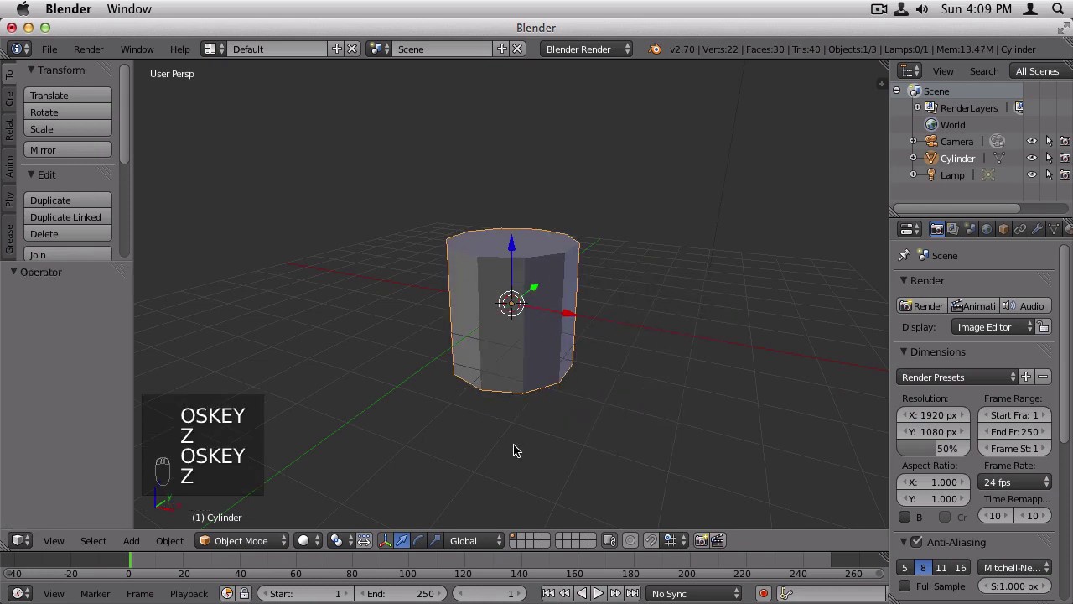
pyautogui.click(420, 541)
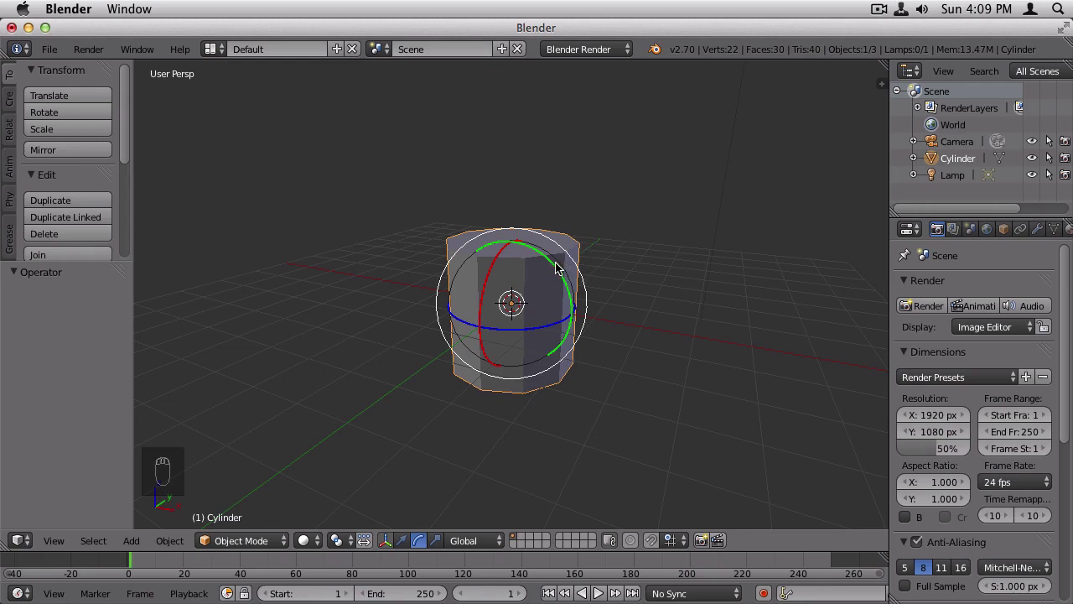
# Step: Tilt the cylinder with the rotate widget rings around Y and X, undoing each rotation
pyautogui.moveTo(554, 274); pyautogui.dragTo(495, 280)
pyautogui.press('super+z')
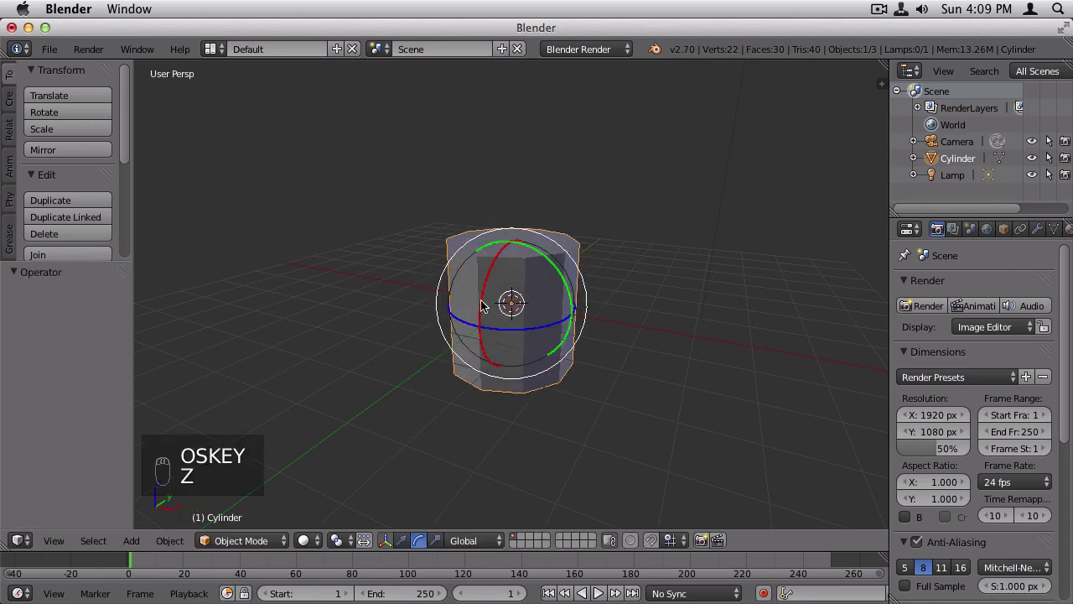
pyautogui.moveTo(483, 297); pyautogui.dragTo(496, 331)
pyautogui.press('super+z')
# Step: Switch the widget to scale, stretch the cylinder along Z, then undo it
pyautogui.click(437, 544)
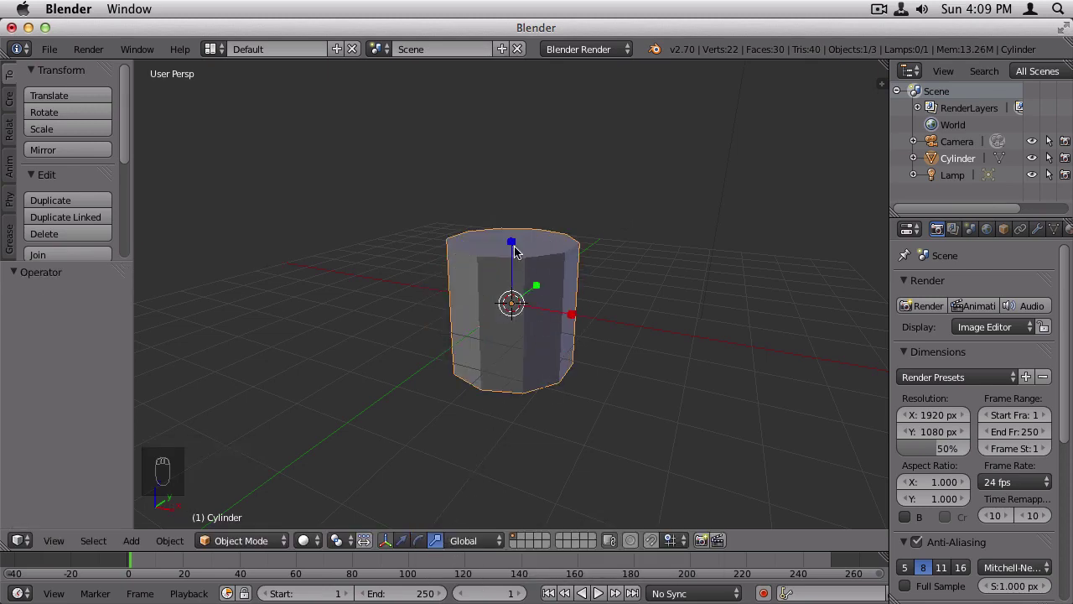
pyautogui.moveTo(512, 243); pyautogui.dragTo(507, 175)
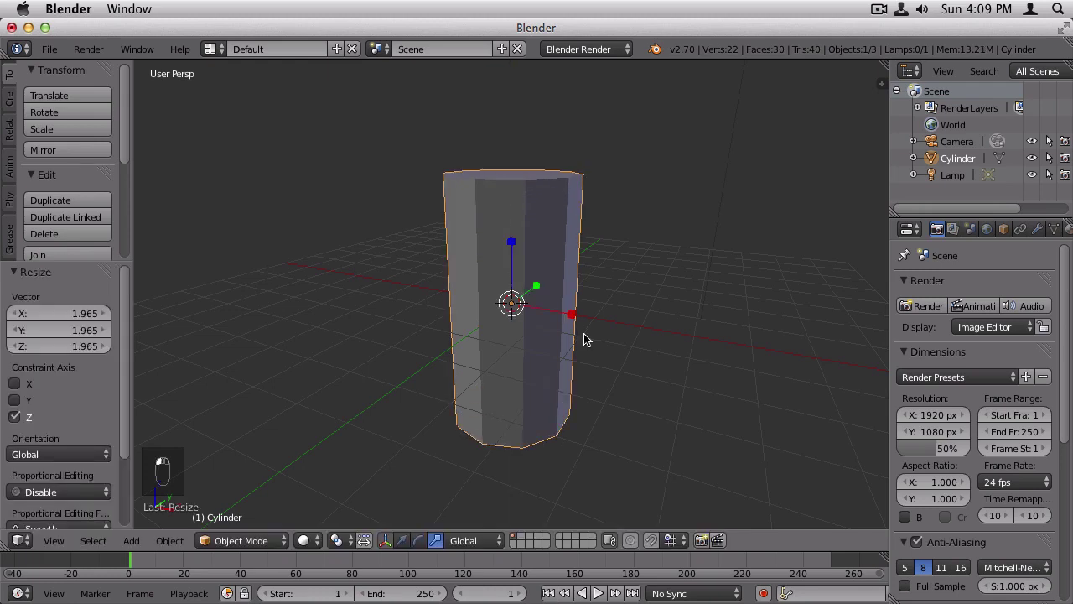
pyautogui.press('super+z')
pyautogui.press('super+z')
pyautogui.press('super+z')
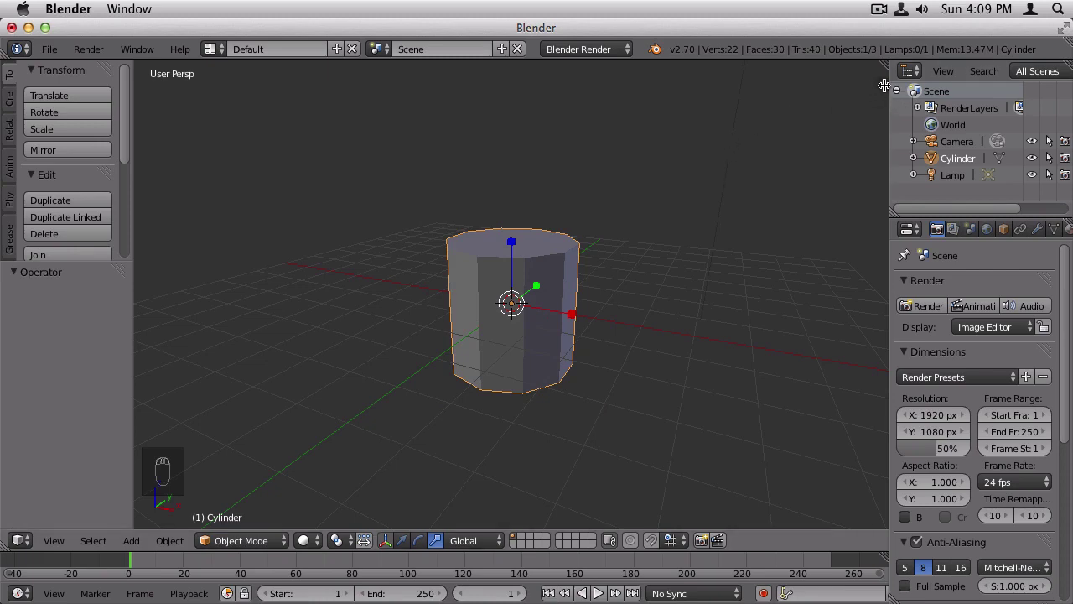
pyautogui.click(884, 84)
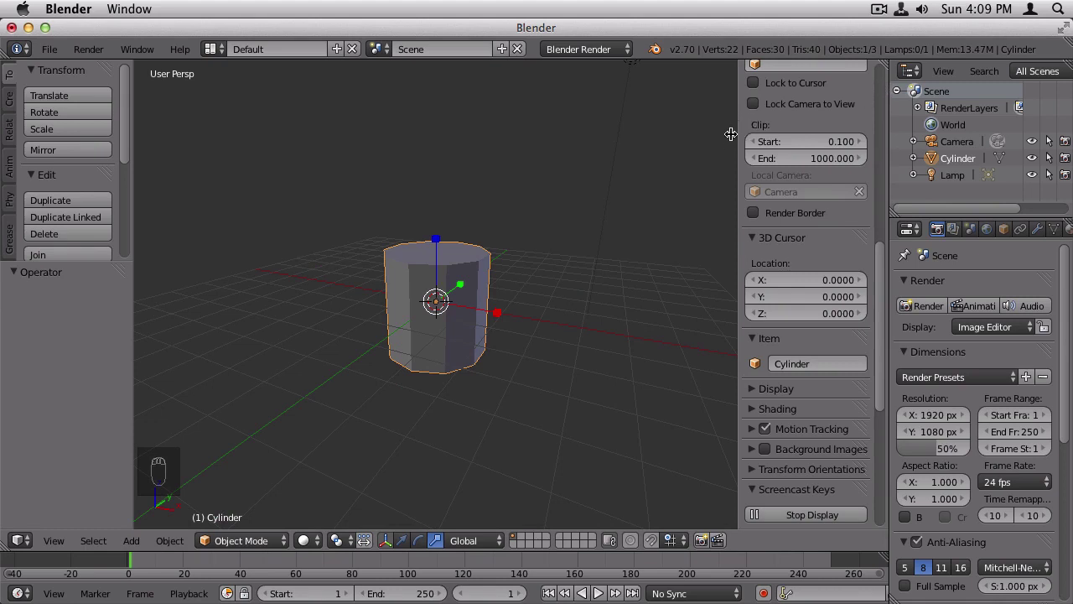
pyautogui.scroll(6, 823, 168)
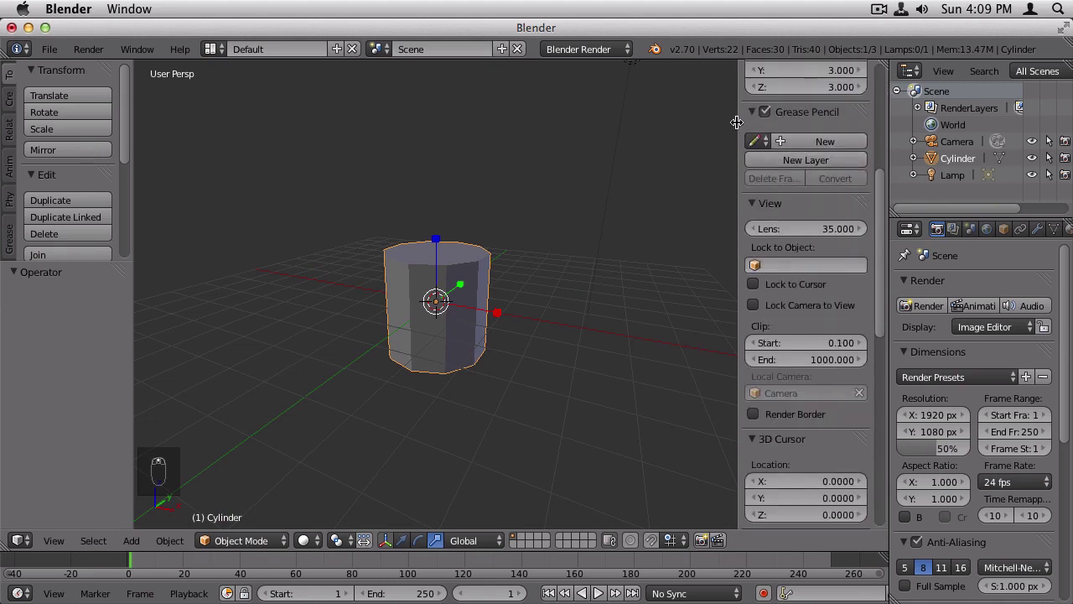
pyautogui.moveTo(736, 122); pyautogui.dragTo(891, 138)
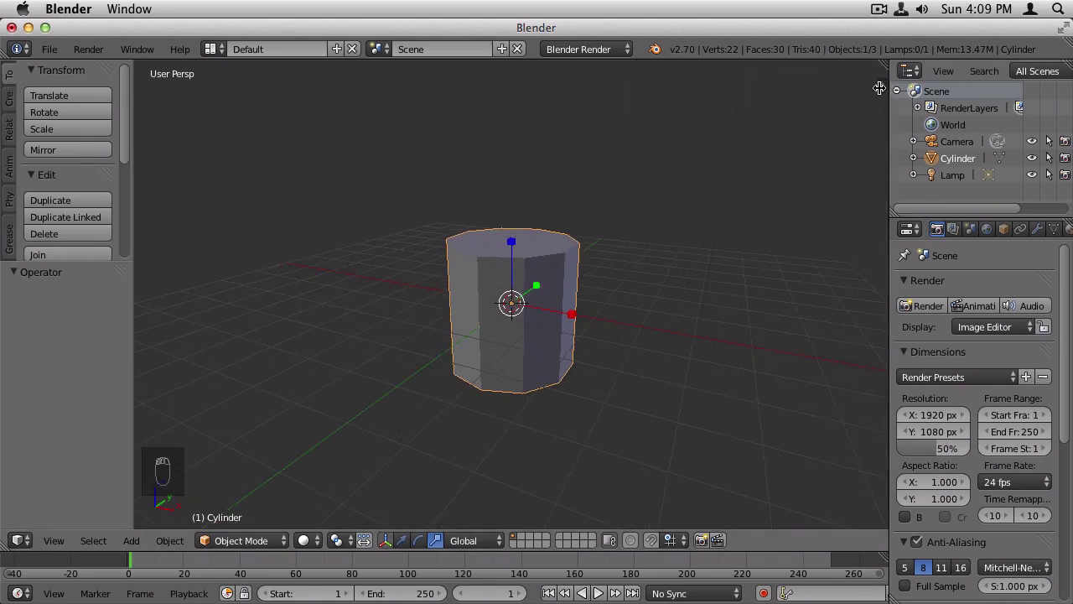
pyautogui.moveTo(883, 86); pyautogui.dragTo(738, 92)
pyautogui.scroll(8, 800, 153)
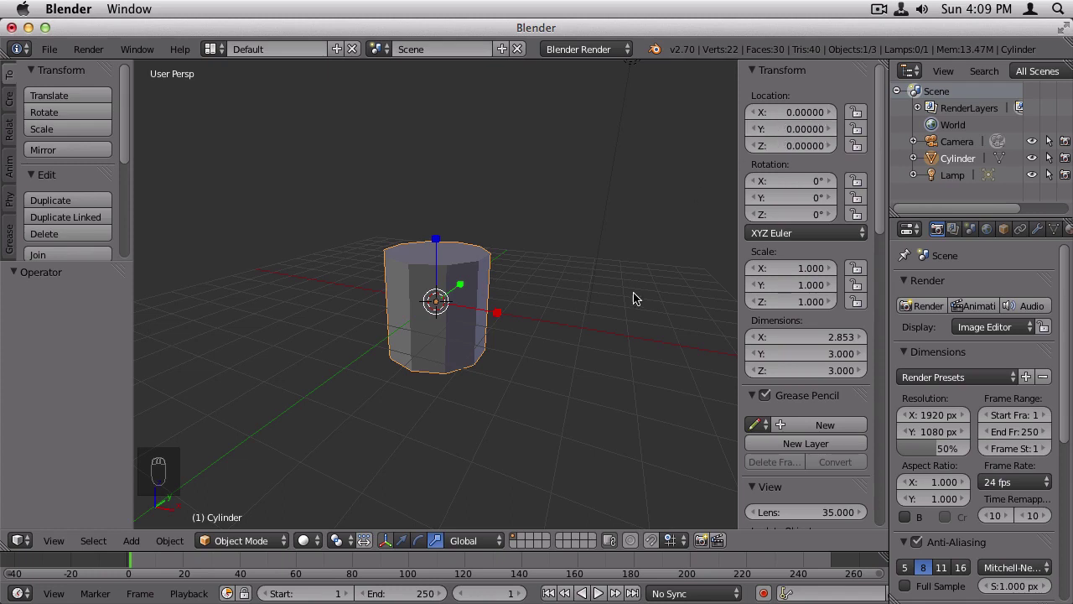
pyautogui.moveTo(739, 268); pyautogui.dragTo(754, 269)
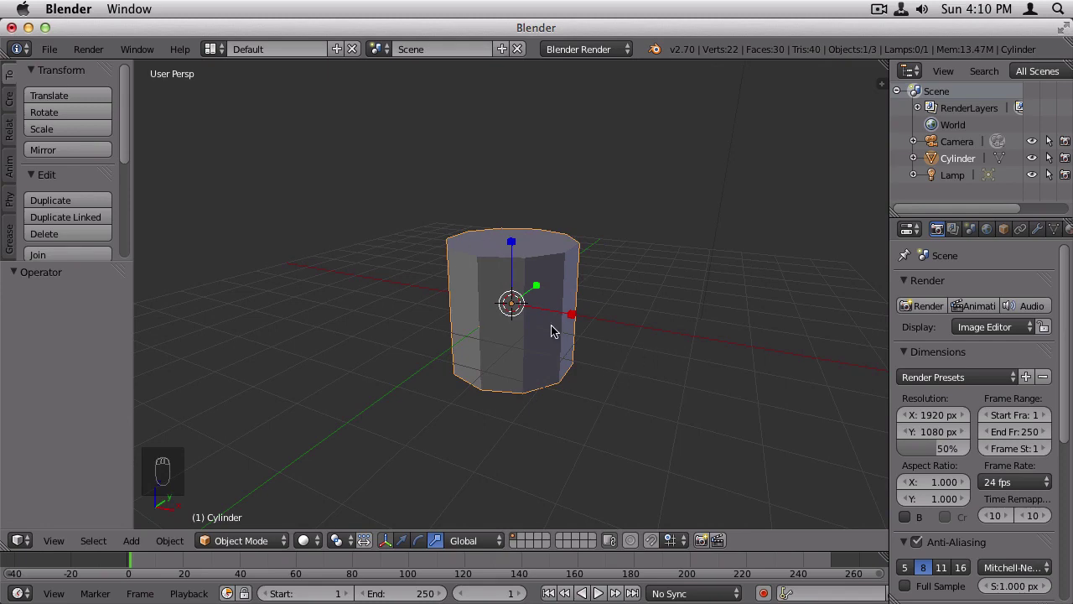
# Step: Orbit the viewport a little around the upright 10-sided cylinder
pyautogui.moveTo(607, 357); pyautogui.dragTo(630, 346, button='middle')
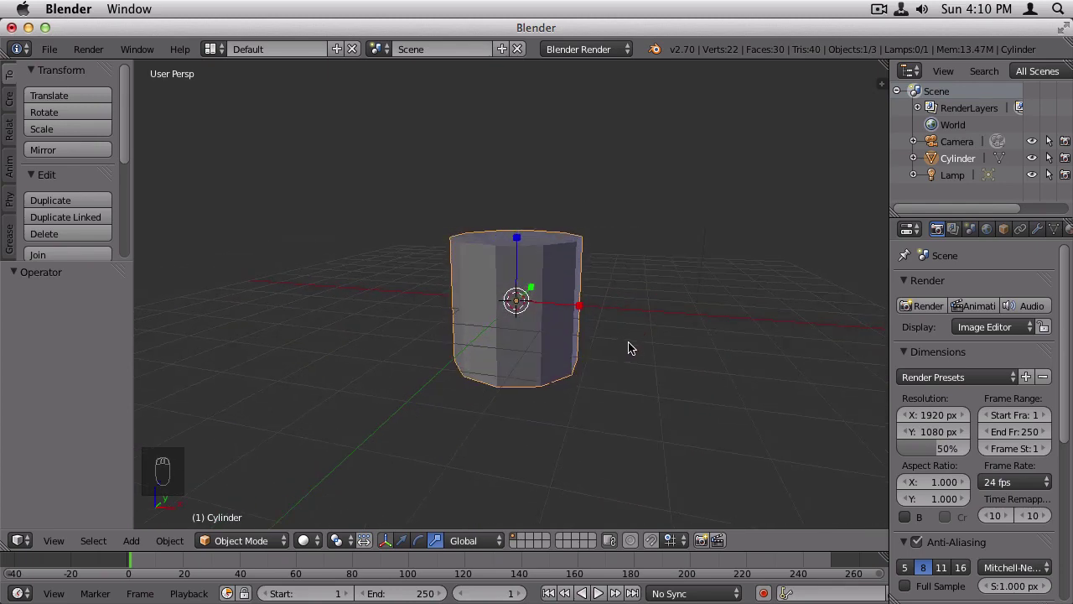